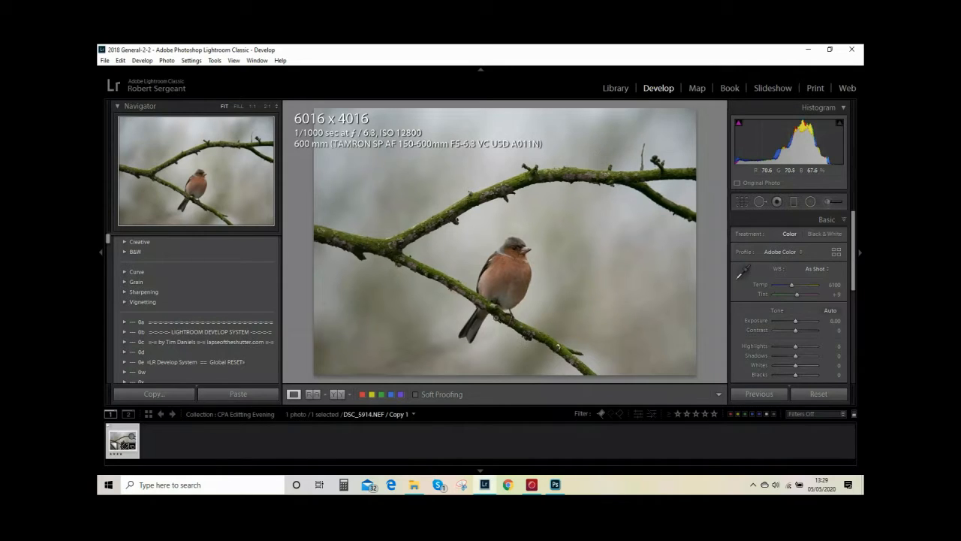
Create a virtual copy of the chaffinch photo and set the new copy's white balance to Shade
right_click(124, 444)
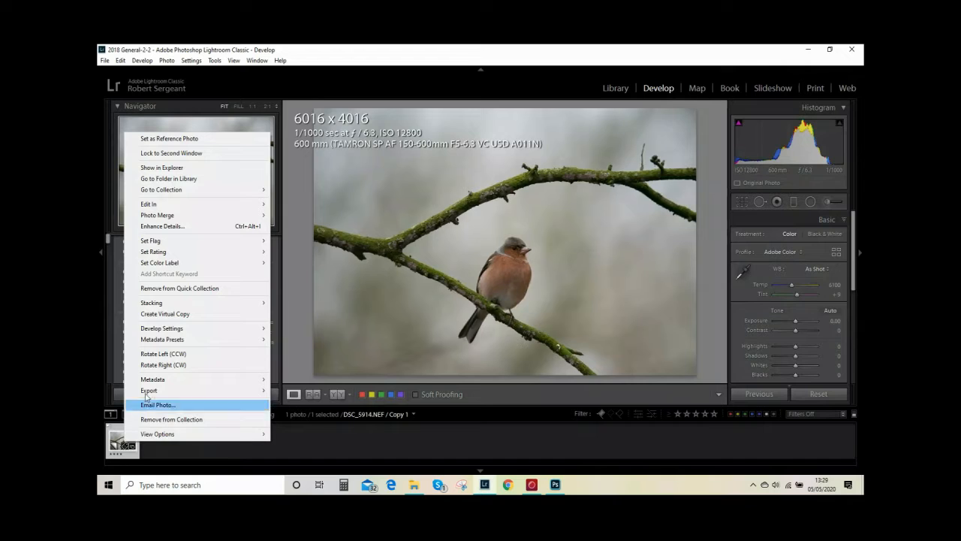
mouse_move(192, 304)
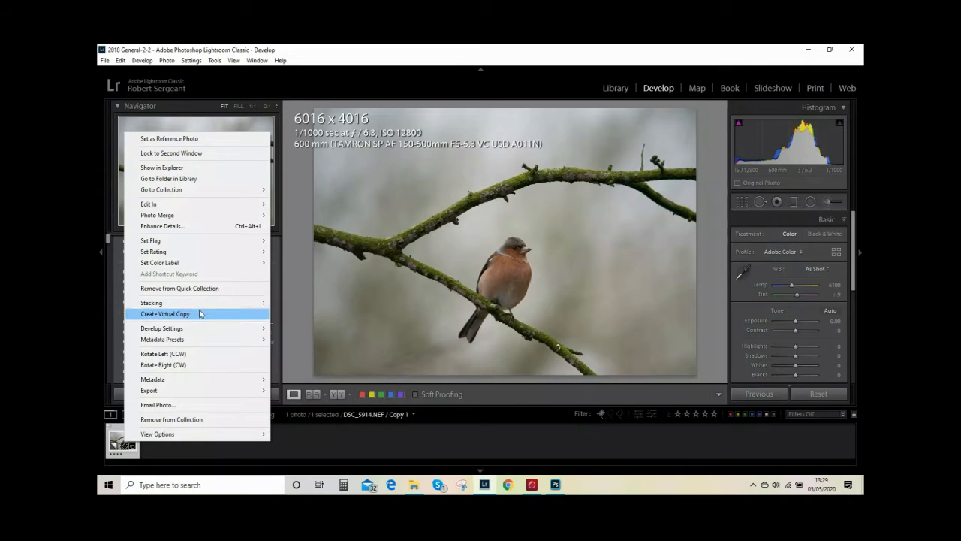
click(199, 314)
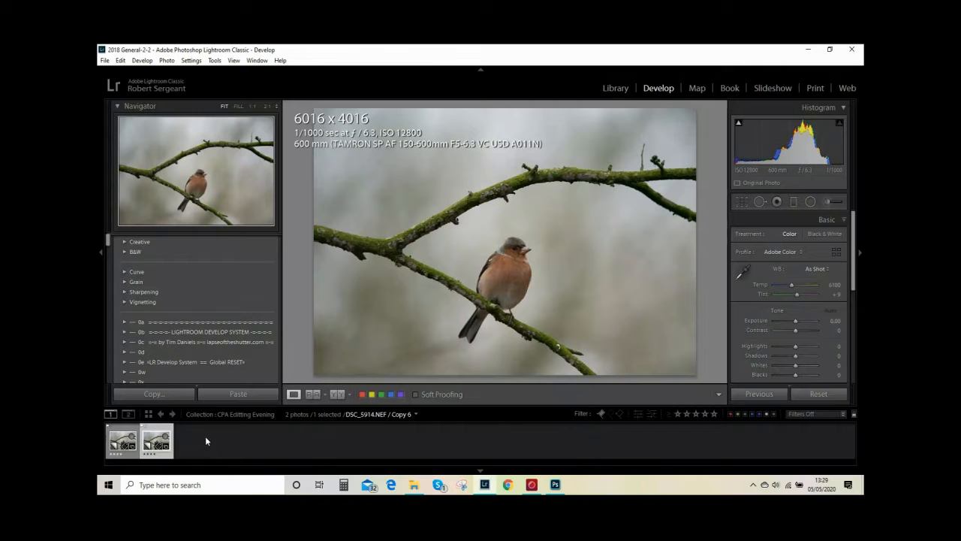
click(129, 441)
click(822, 270)
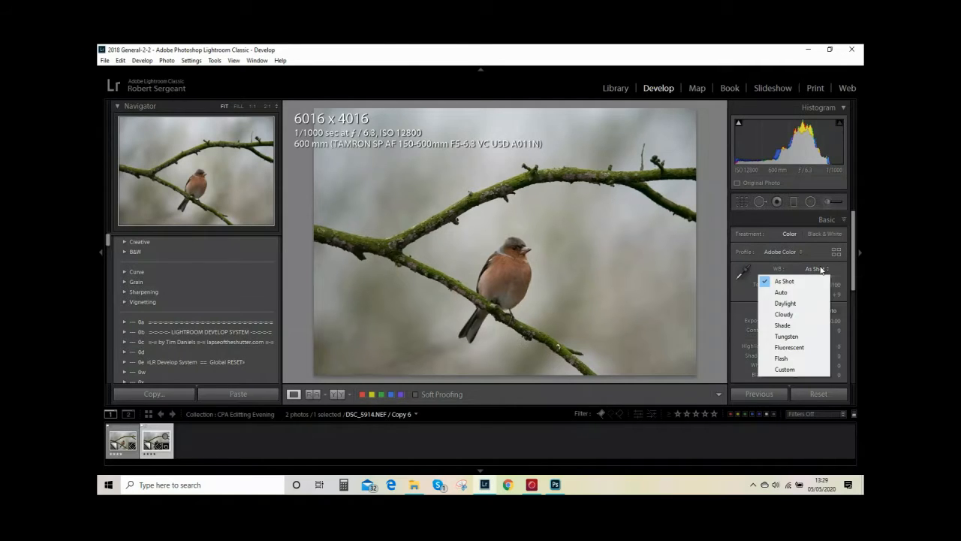
click(797, 325)
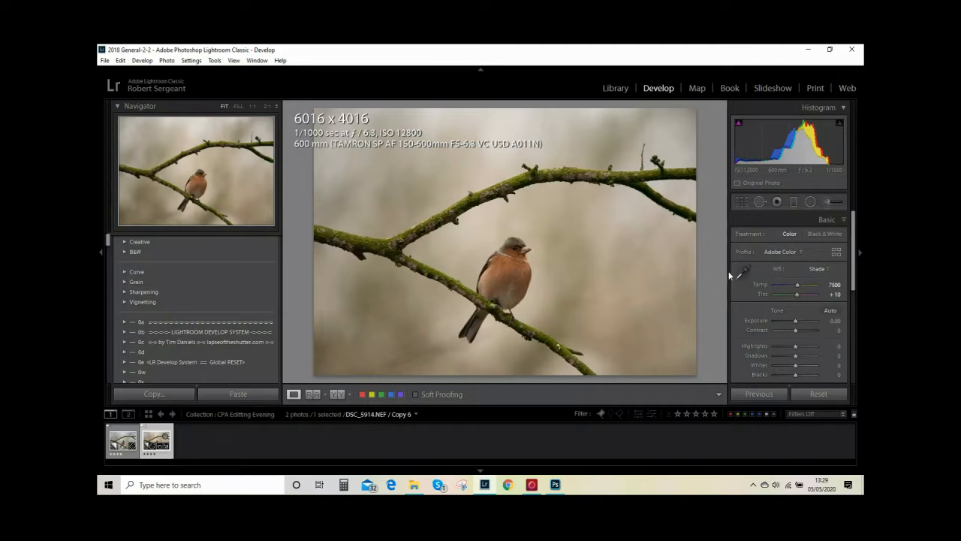
Crop the virtual copy to about 3397 x 2268 in its original aspect ratio, placing the bird left of centre
click(746, 201)
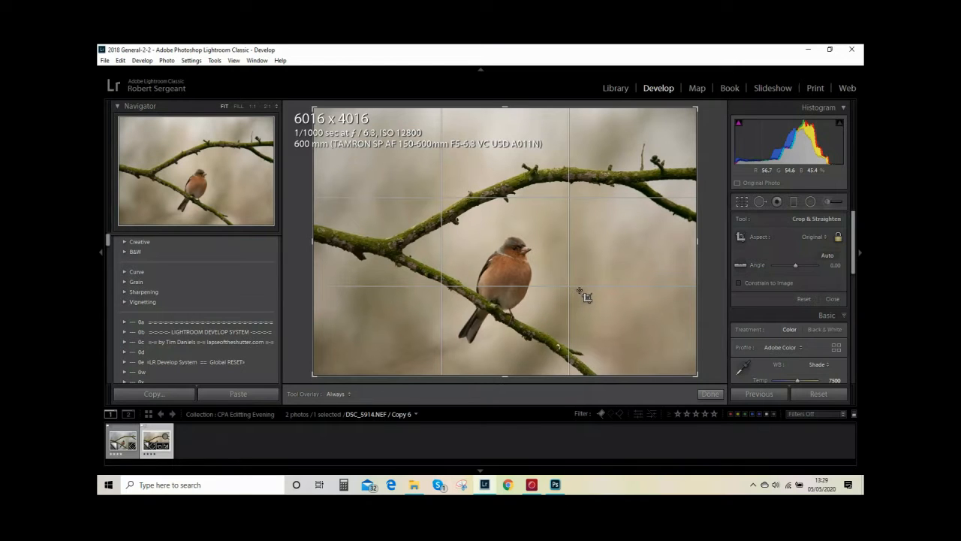
drag(505, 108, 513, 126)
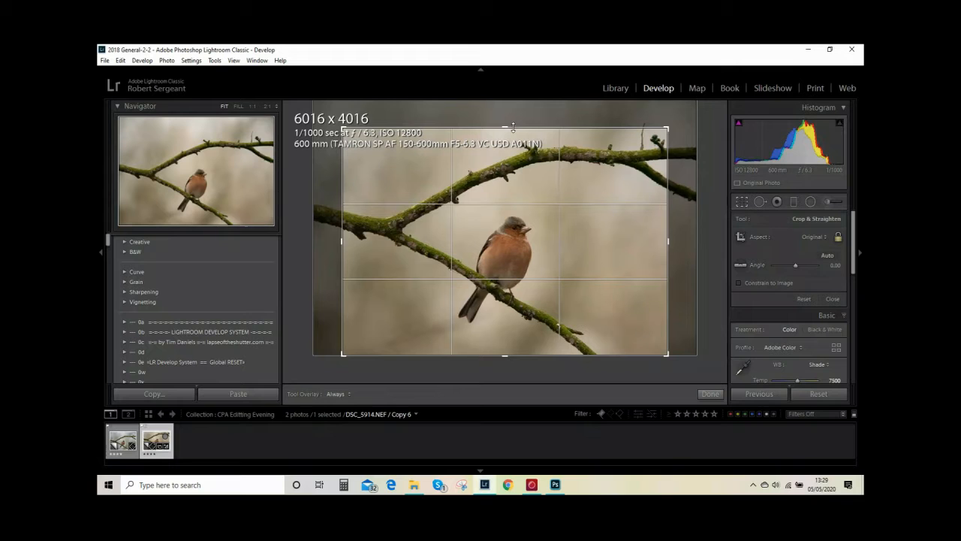
drag(513, 126, 517, 159)
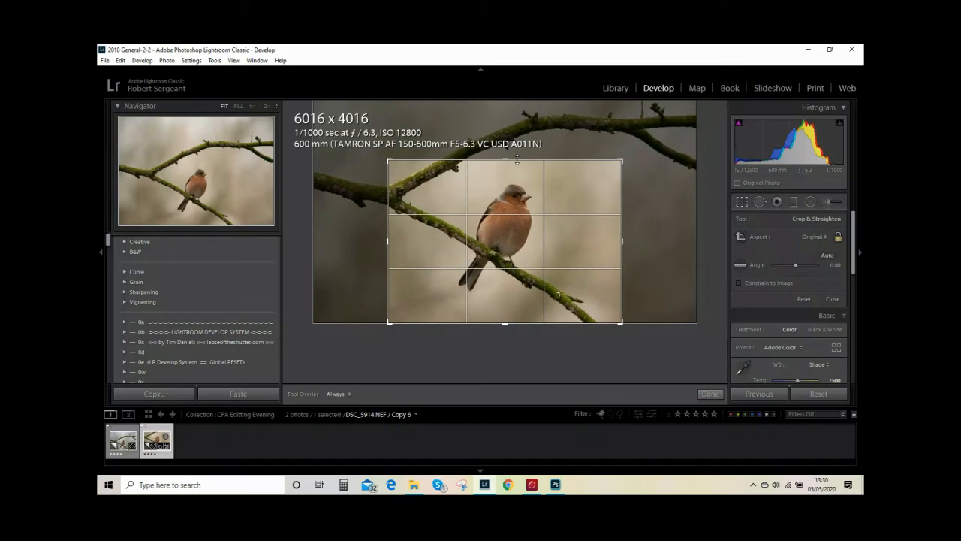
drag(505, 321, 507, 317)
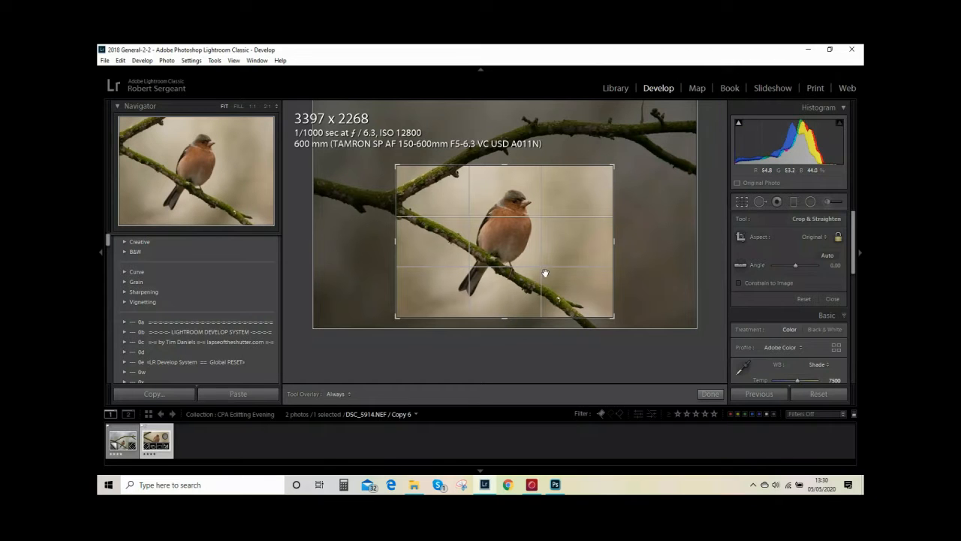
drag(561, 275, 540, 281)
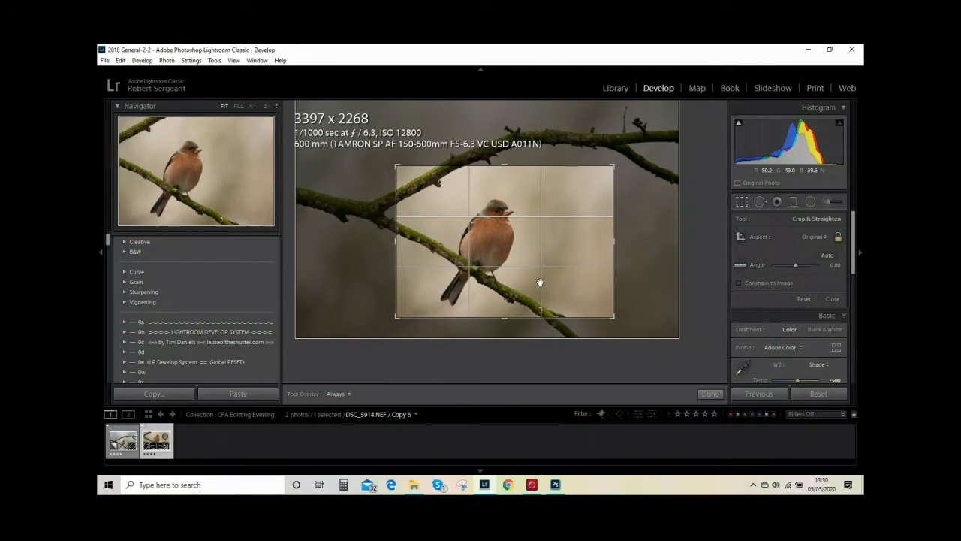
click(709, 393)
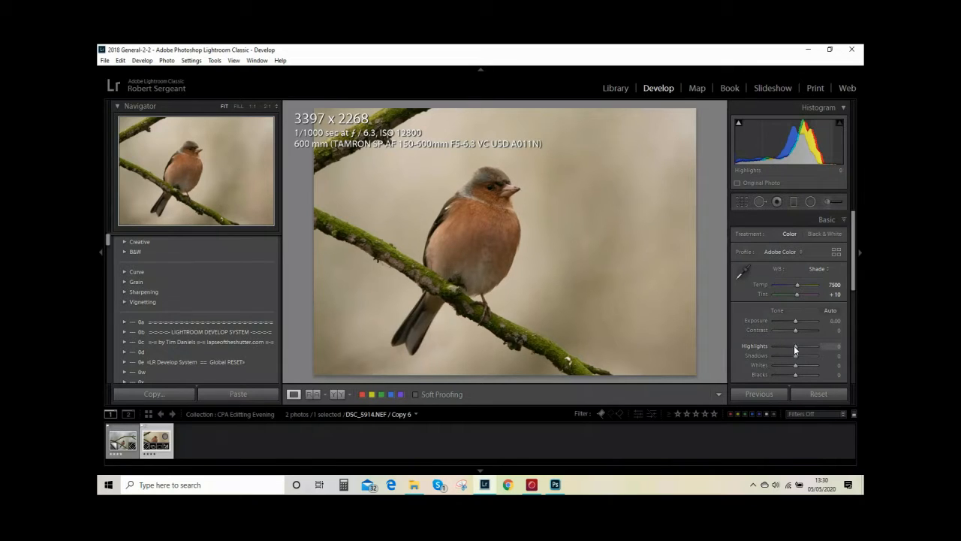
Adjust the copy's tones to Highlights -27, Shadows +32, Whites +43 and Blacks -18, using the clipping preview for whites and blacks
drag(792, 345, 802, 359)
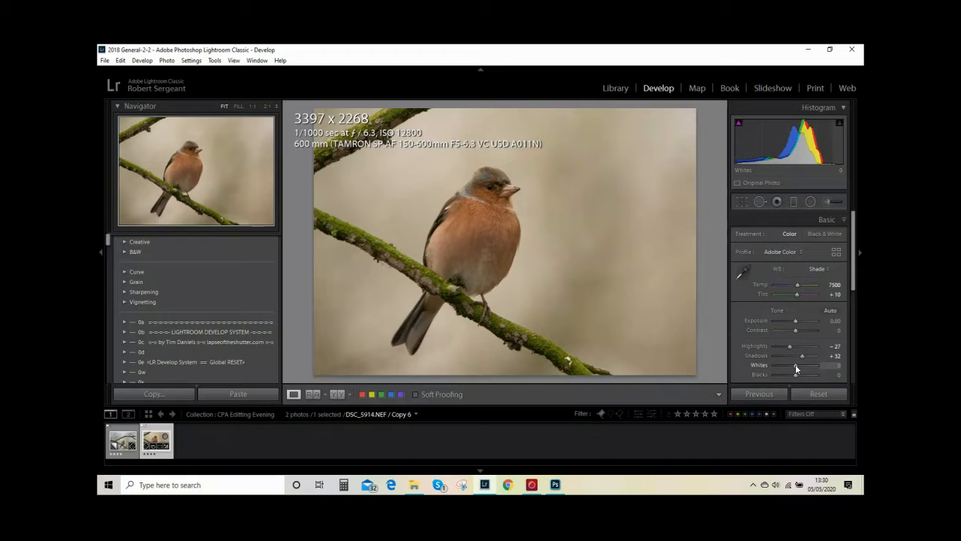
drag(795, 364, 807, 365)
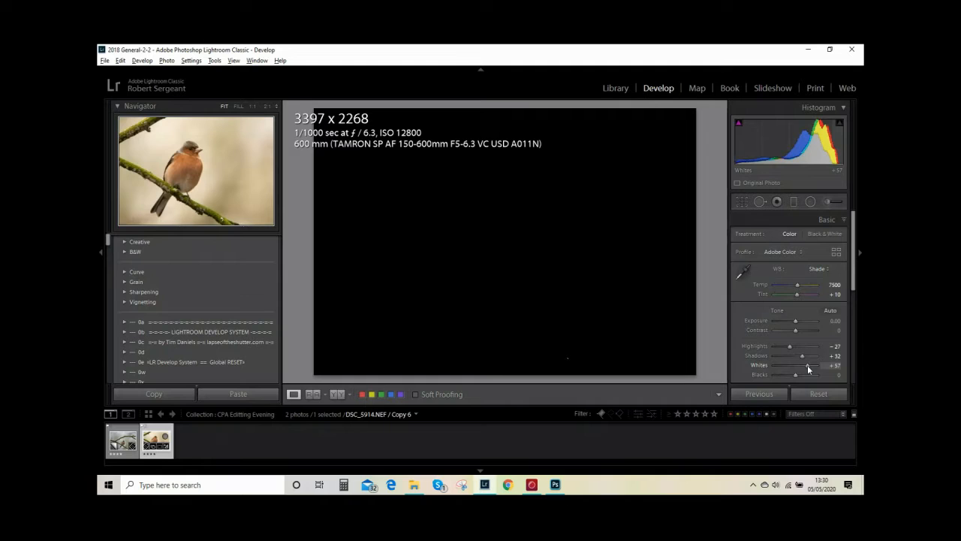
drag(807, 365, 803, 365)
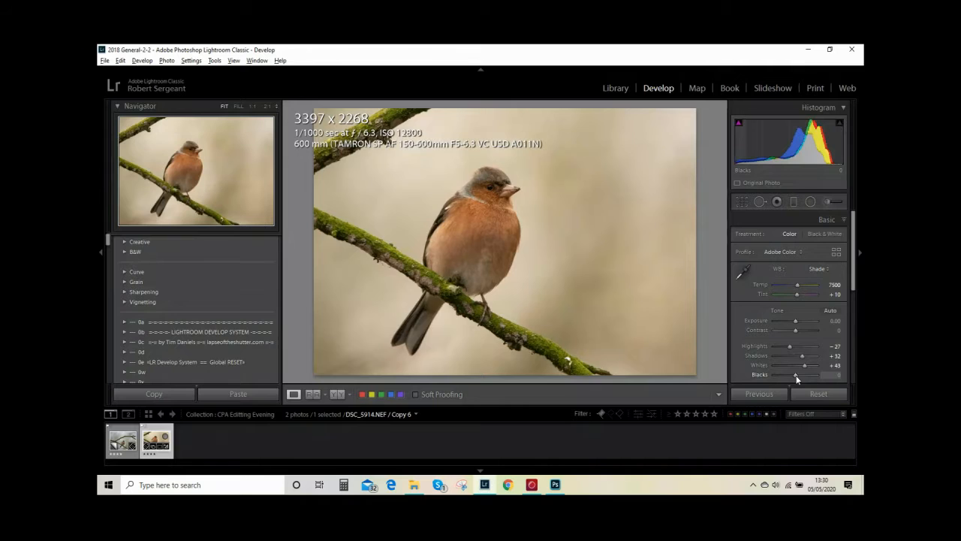
drag(797, 378, 797, 378)
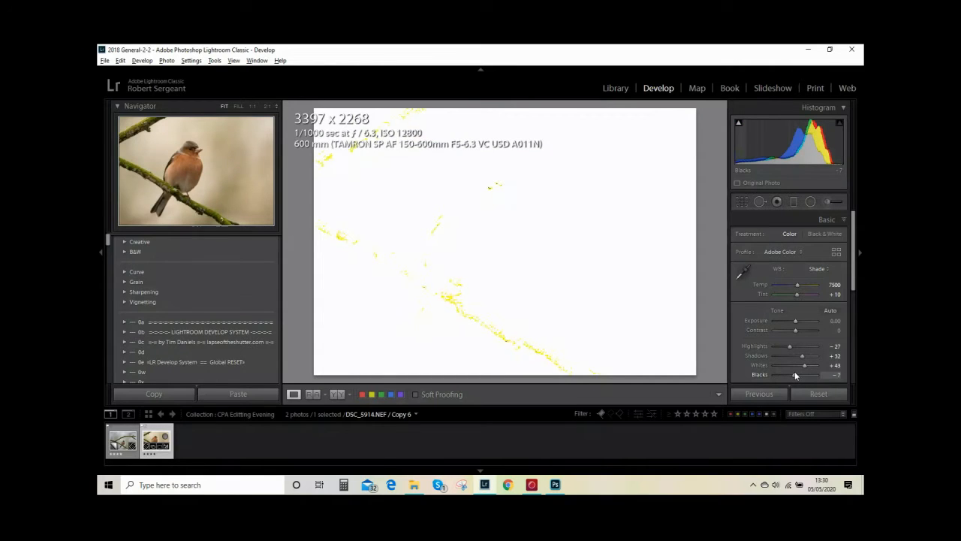
drag(796, 375, 794, 376)
drag(794, 374, 793, 374)
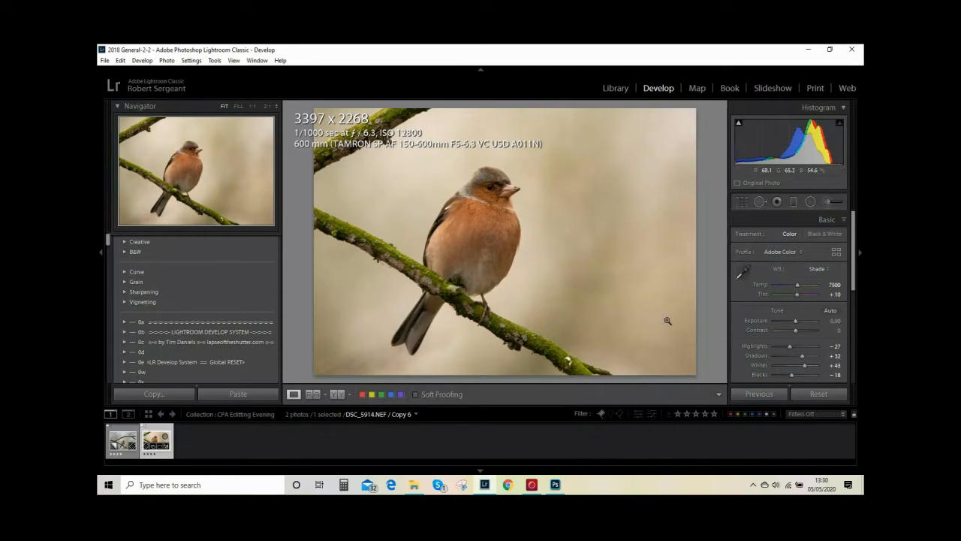
Set the copy's Clarity to +25 and Vibrance to +11
scroll(852, 292, down, 5)
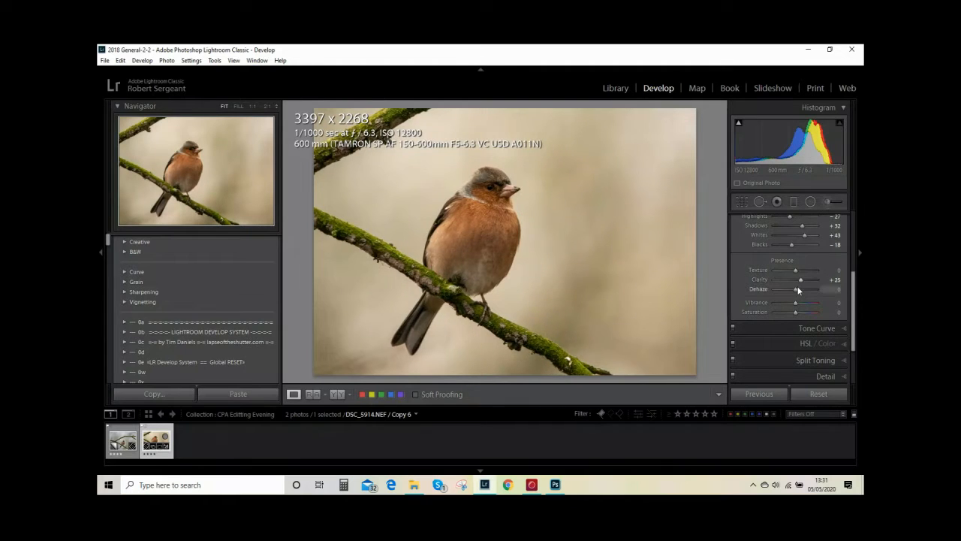
drag(796, 303, 798, 303)
drag(798, 302, 800, 302)
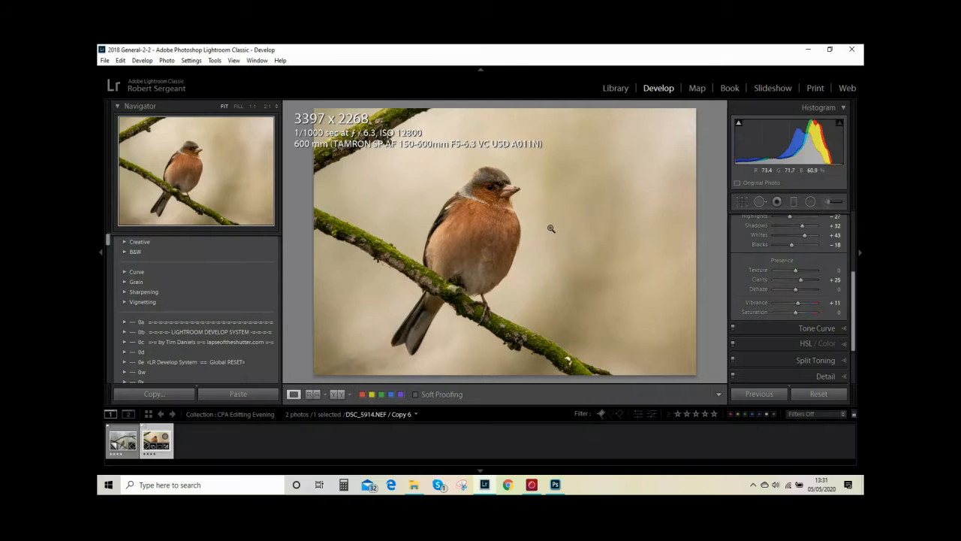
Inspect the background noise at 1:1 and raise the noise reduction to Luminance 80 with Detail 73
click(566, 203)
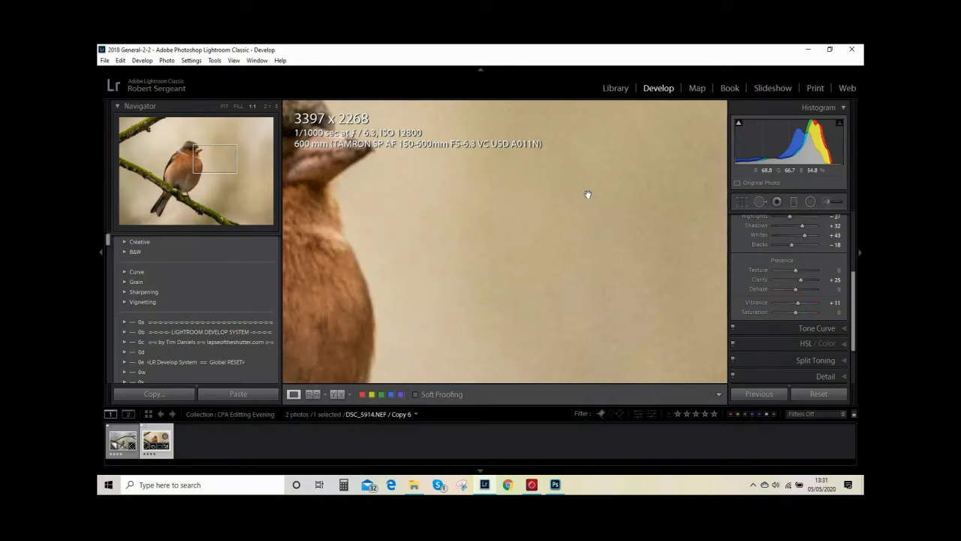
drag(609, 180, 553, 279)
drag(603, 241, 605, 247)
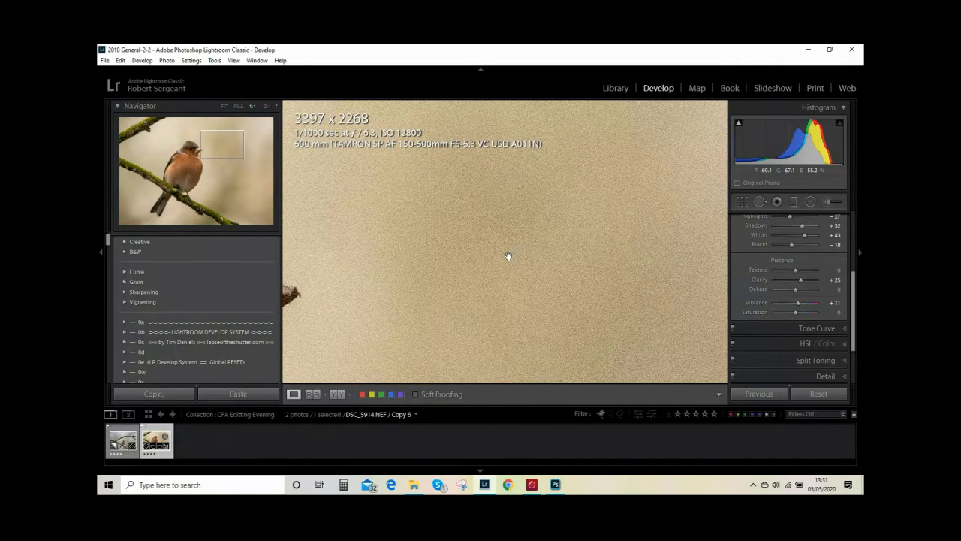
drag(504, 253, 663, 226)
drag(669, 263, 662, 243)
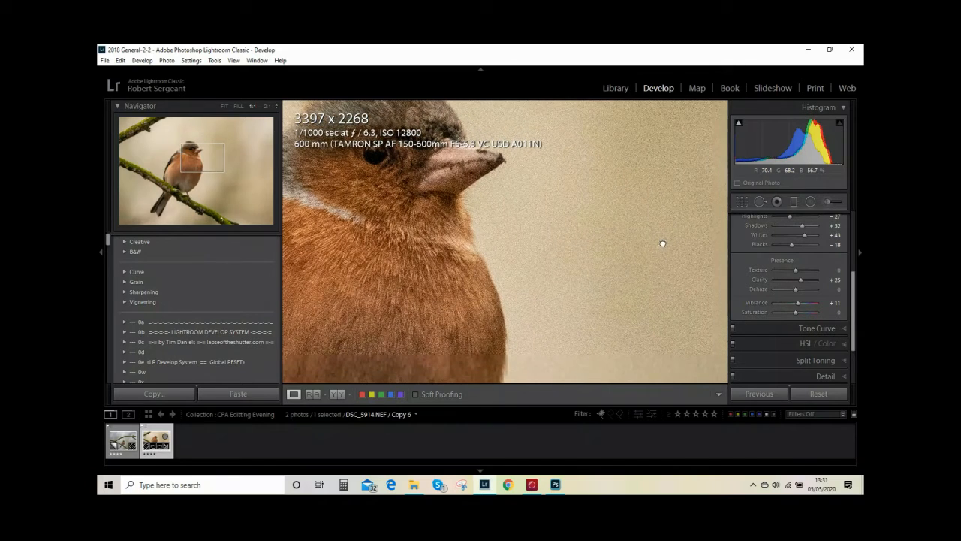
scroll(853, 343, down, 2)
click(839, 337)
scroll(853, 345, down, 4)
drag(853, 348, 861, 288)
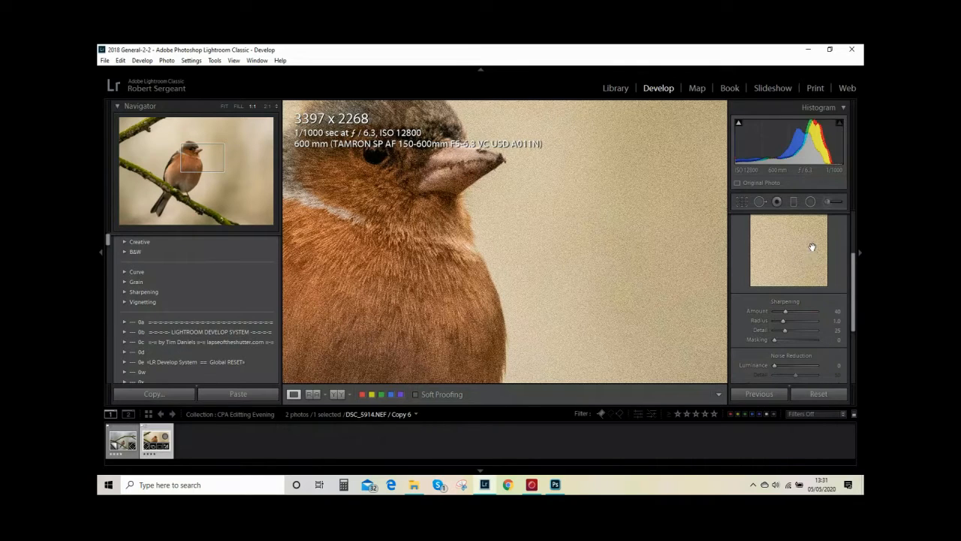
drag(775, 364, 780, 365)
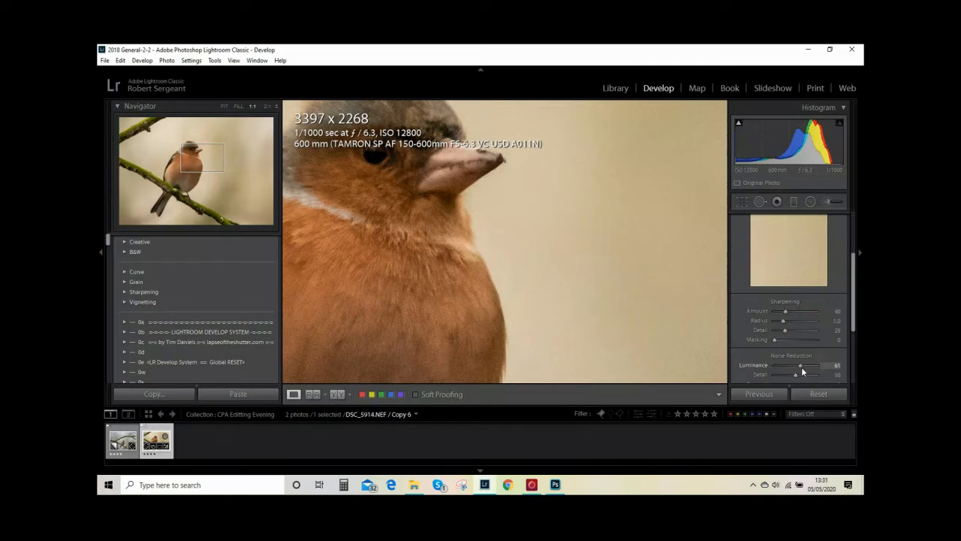
drag(803, 367, 805, 367)
drag(799, 373, 808, 377)
Lower the luminance noise reduction to 27 and check the bird's head and breast feathers at 1:1
click(637, 276)
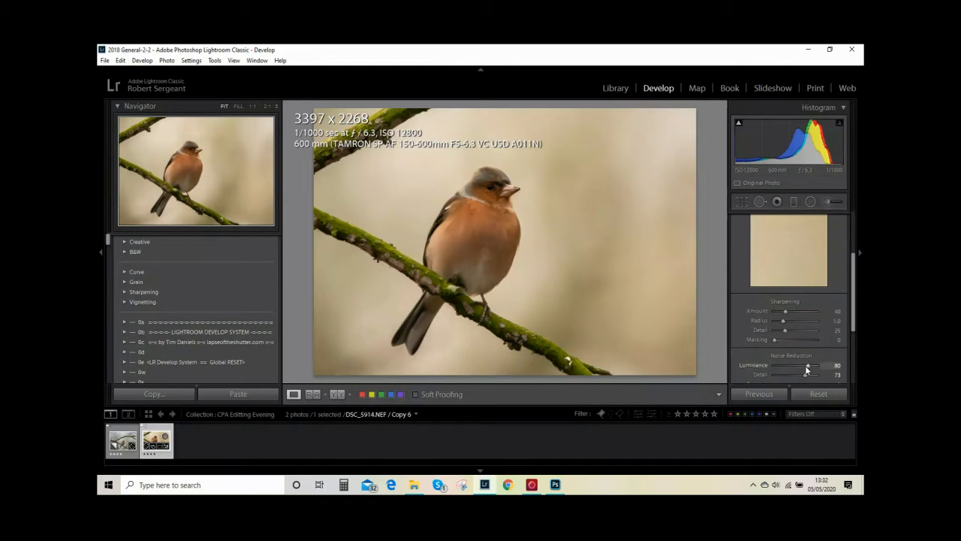
drag(808, 367, 802, 369)
click(489, 232)
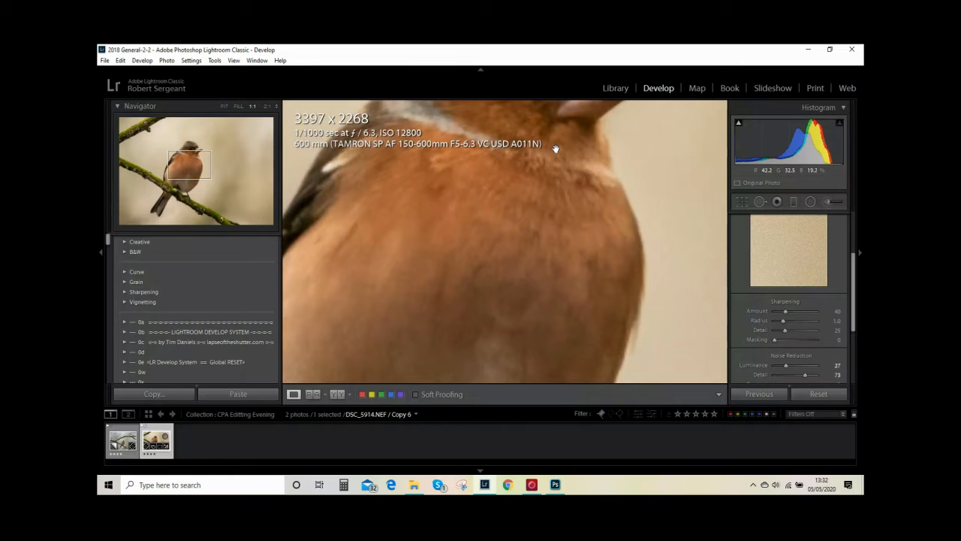
drag(556, 150, 453, 253)
drag(578, 176, 594, 188)
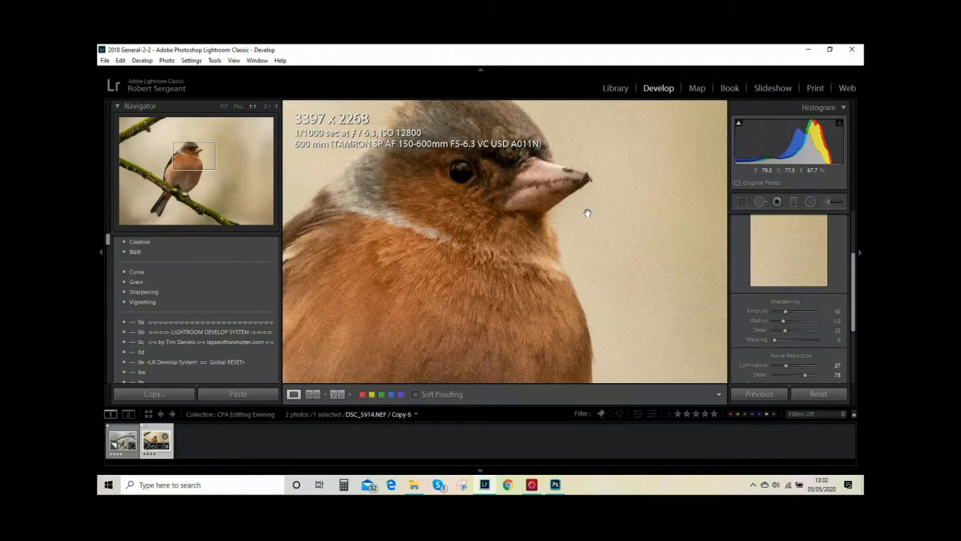
drag(587, 217, 593, 229)
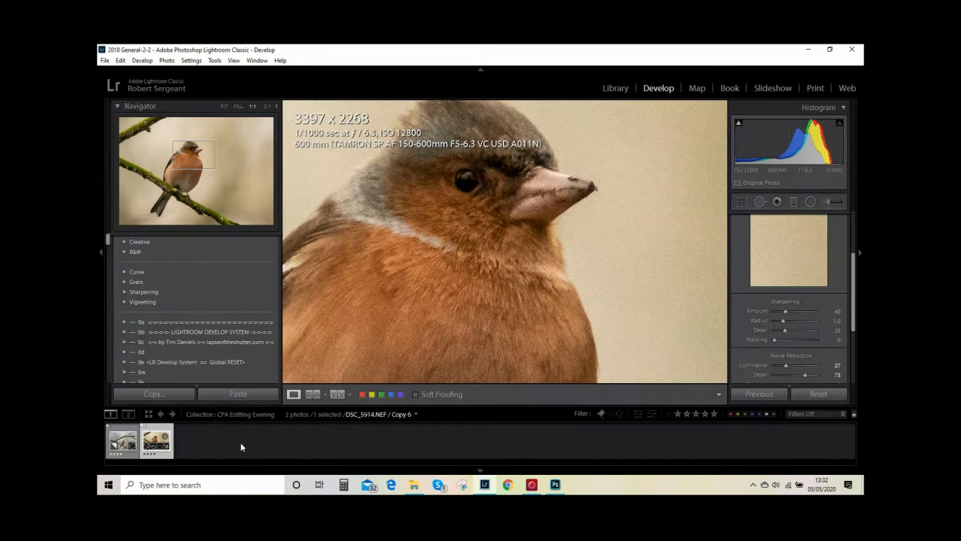
Switch to the unedited Copy 1 and crop it to about 3285 x 2193, with the bird left of centre
click(124, 444)
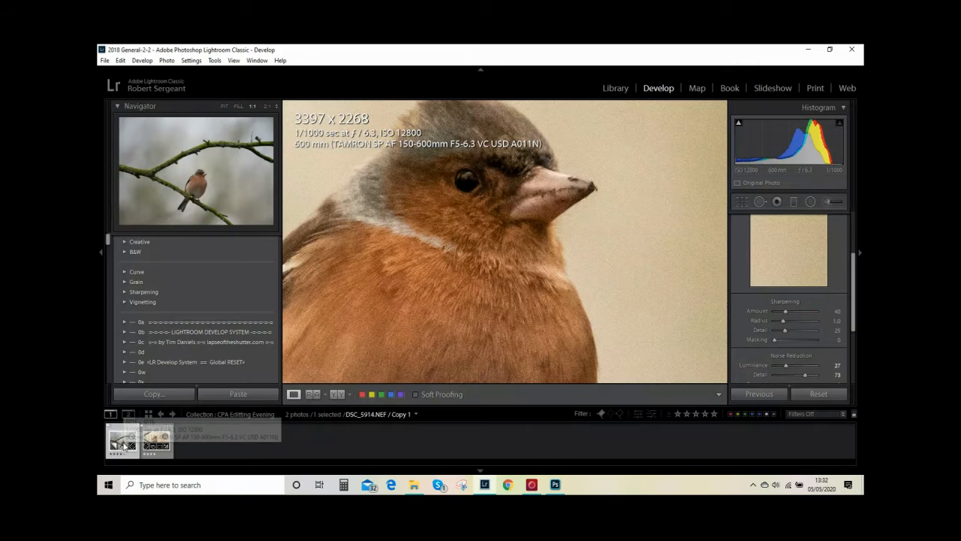
click(580, 206)
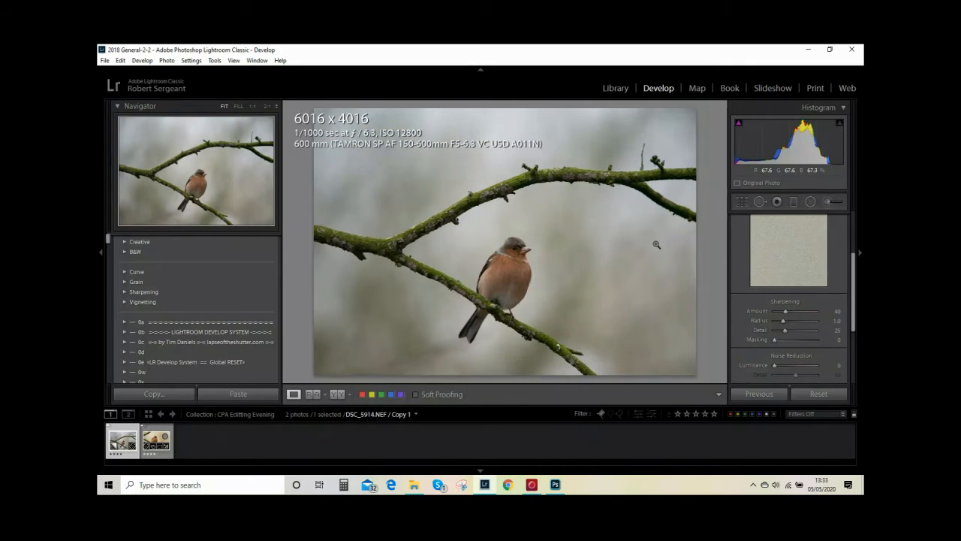
click(743, 208)
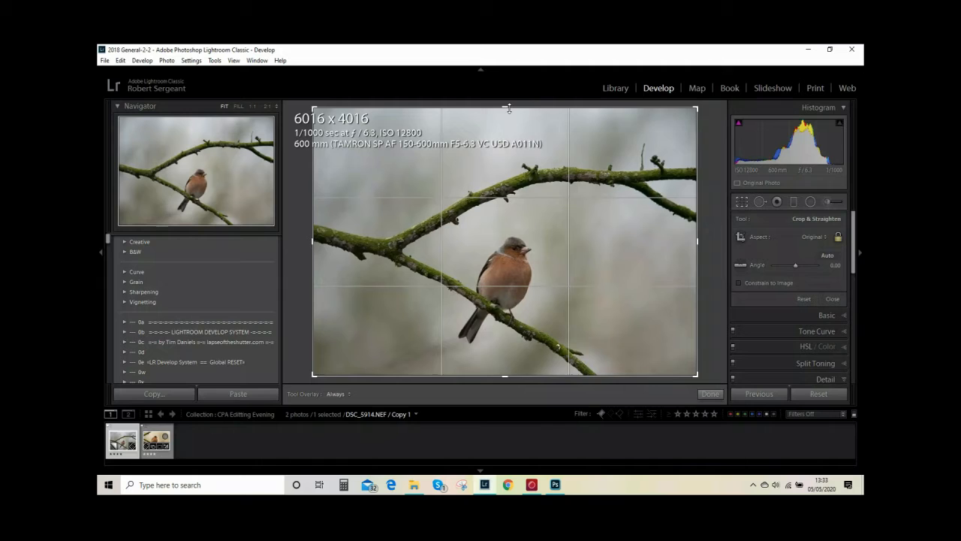
drag(508, 107, 506, 160)
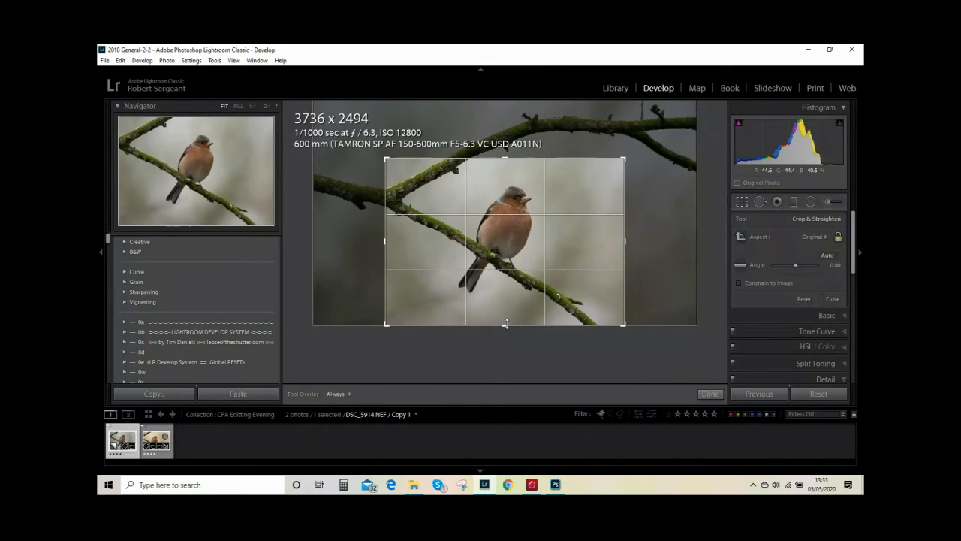
drag(507, 323, 506, 315)
drag(581, 246, 555, 253)
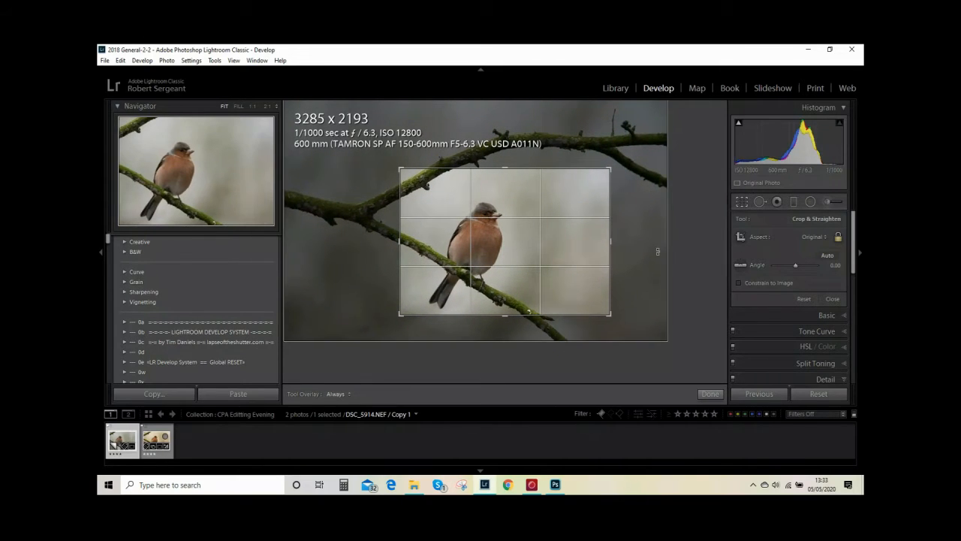
click(712, 395)
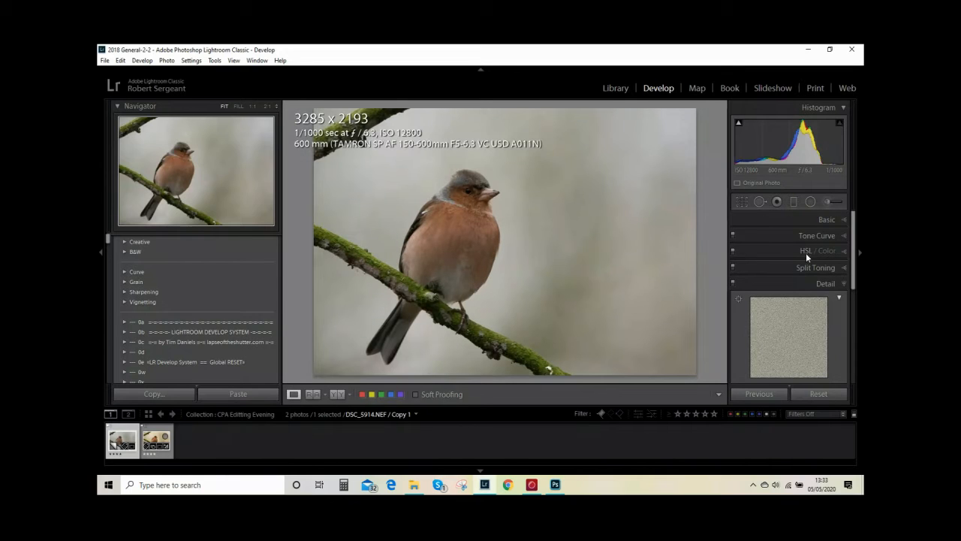
Set the white balance of Copy 1 to the Shade preset
click(847, 219)
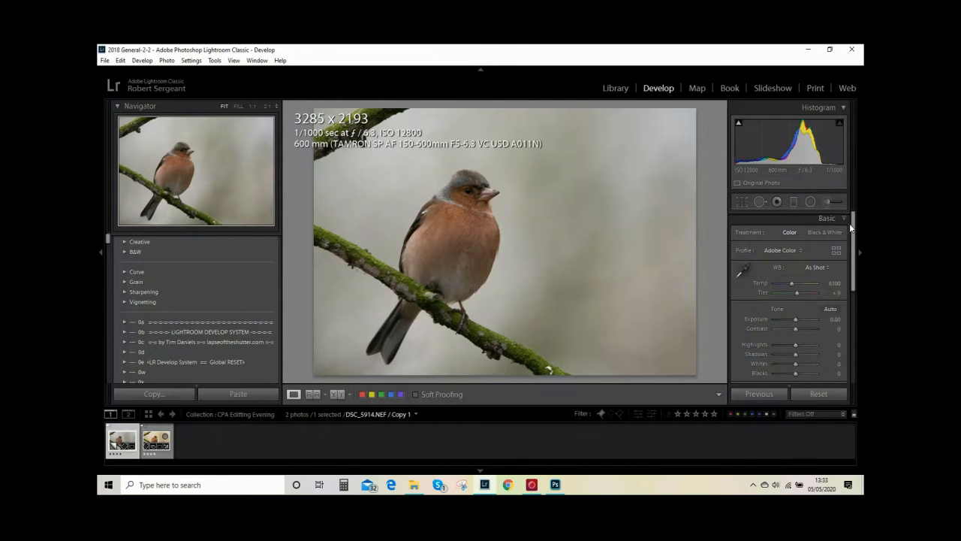
click(820, 269)
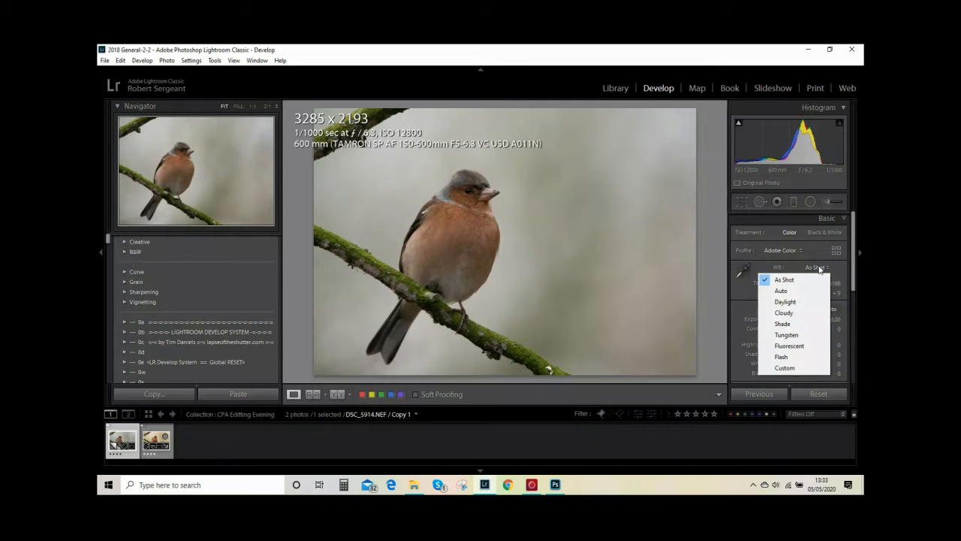
click(794, 323)
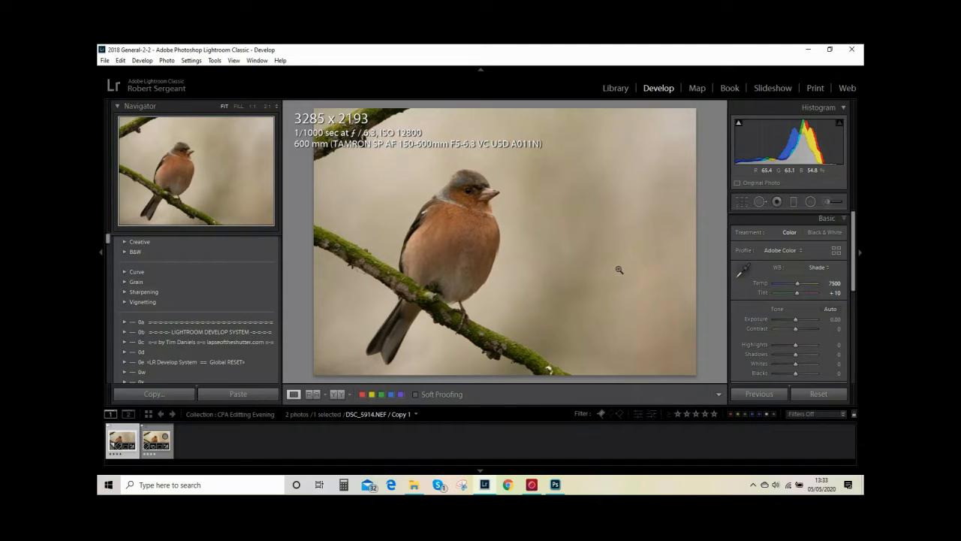
Send the warmed chaffinch photo to Adobe Photoshop 2020 for editing
right_click(586, 199)
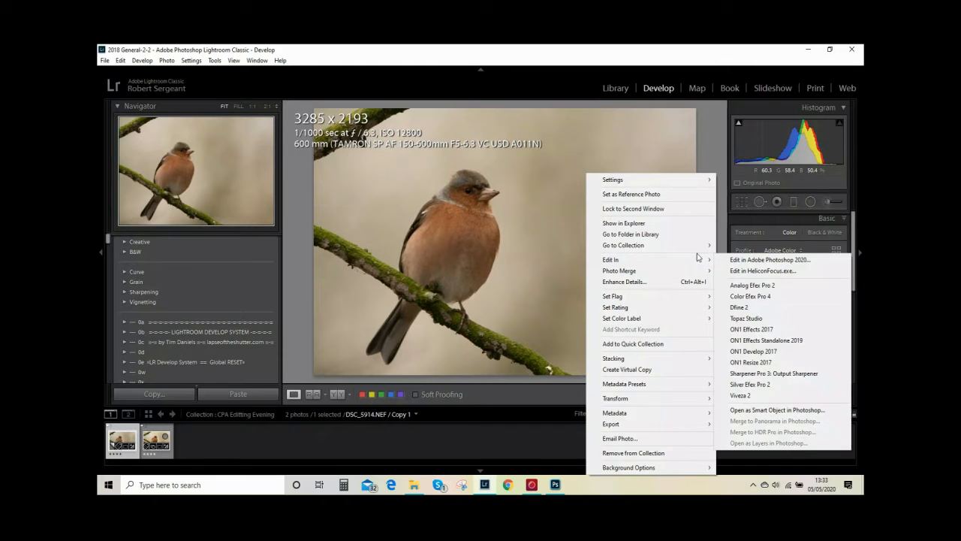
mouse_move(702, 260)
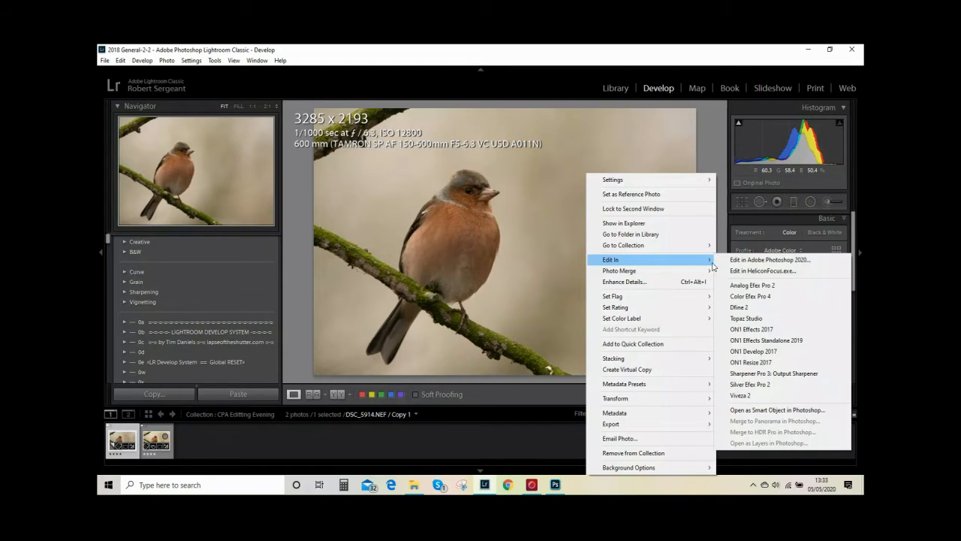
click(760, 260)
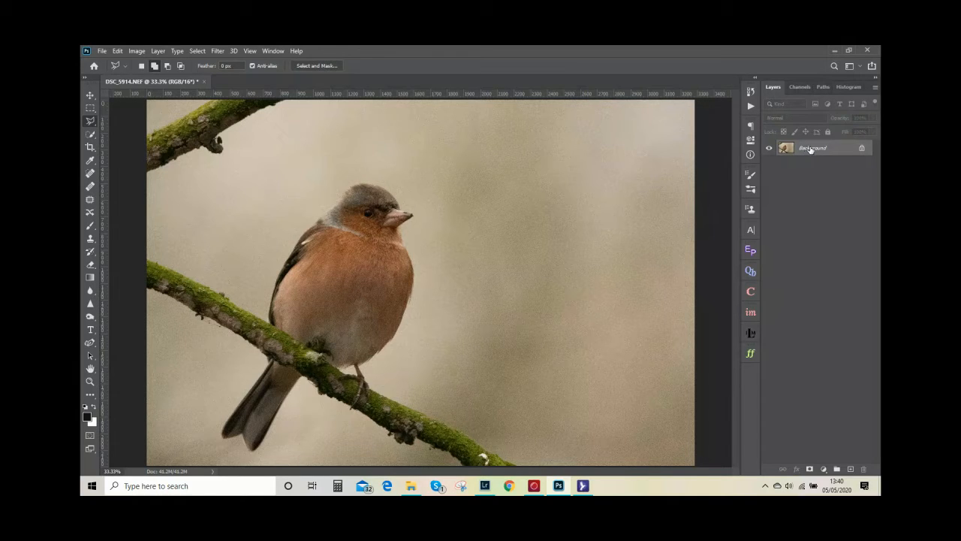
Duplicate the Background layer and hide the original
drag(811, 149, 851, 469)
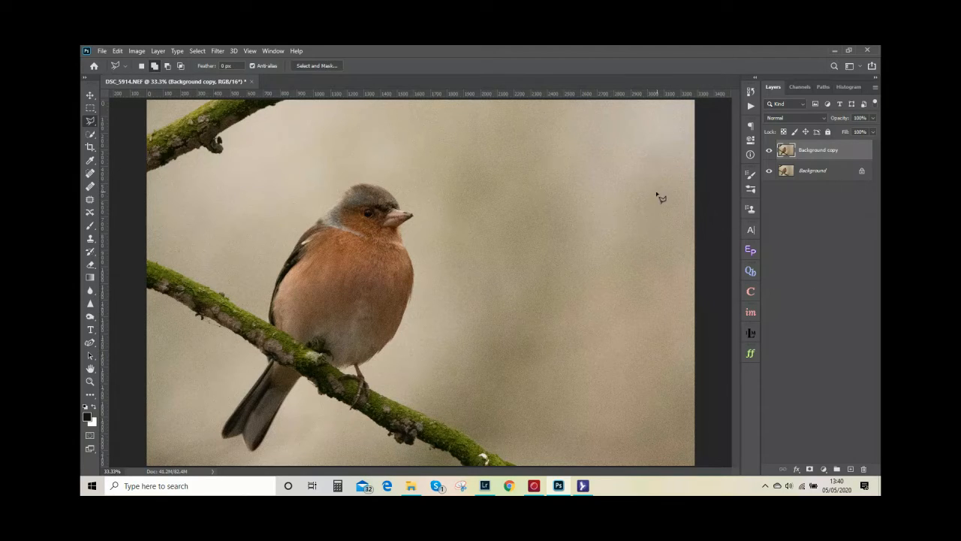
click(769, 171)
Select the bird with Select Subject and add the branch beneath it with the Quick Selection tool
click(92, 136)
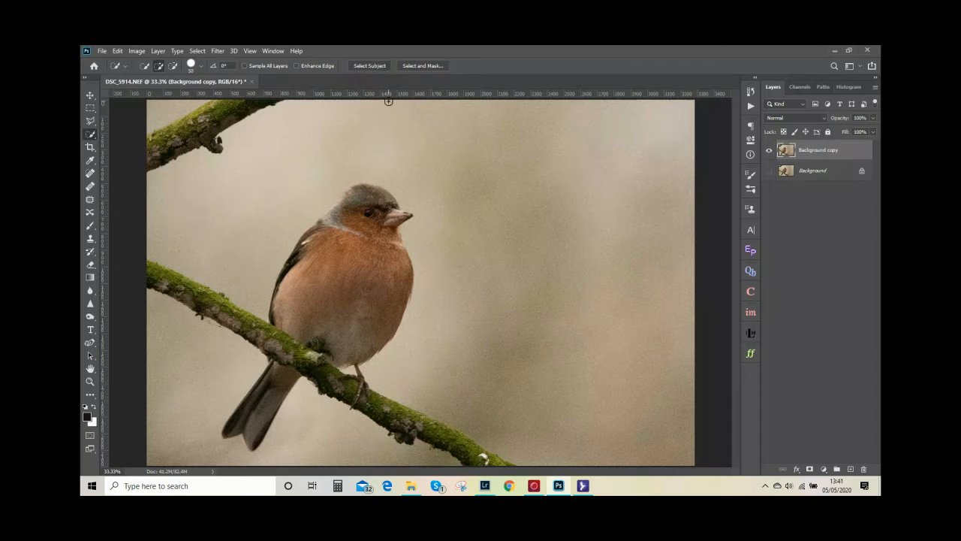
click(374, 65)
drag(142, 270, 186, 302)
key(alt)
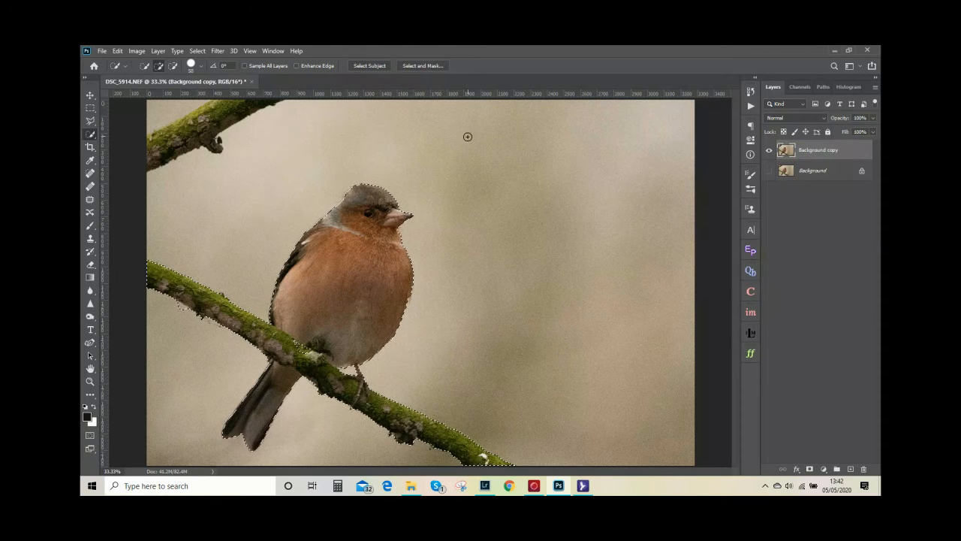
Open the bird and branch selection in Select and Mask, with the breast edge shown at 100%
click(429, 70)
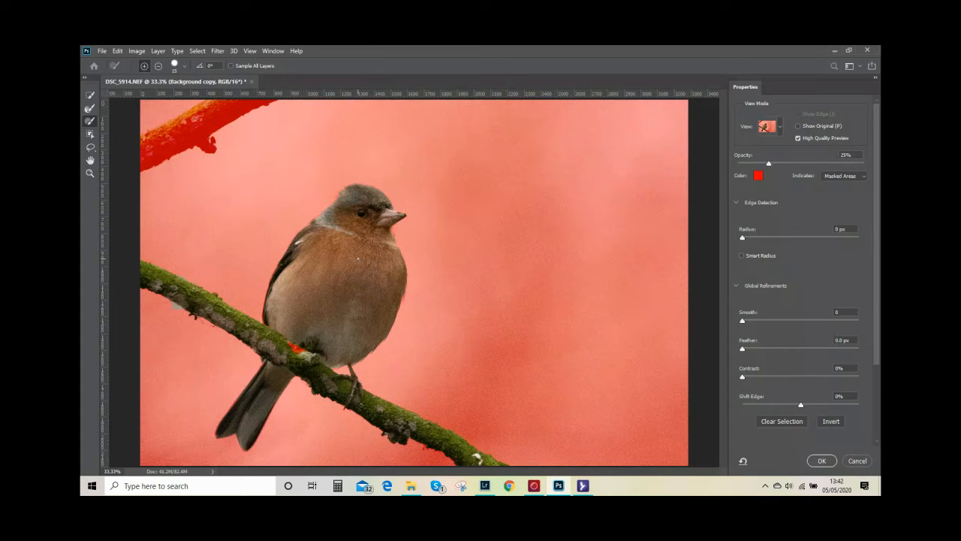
key(ctrl+plus)
key(ctrl+plus)
key(ctrl+plus)
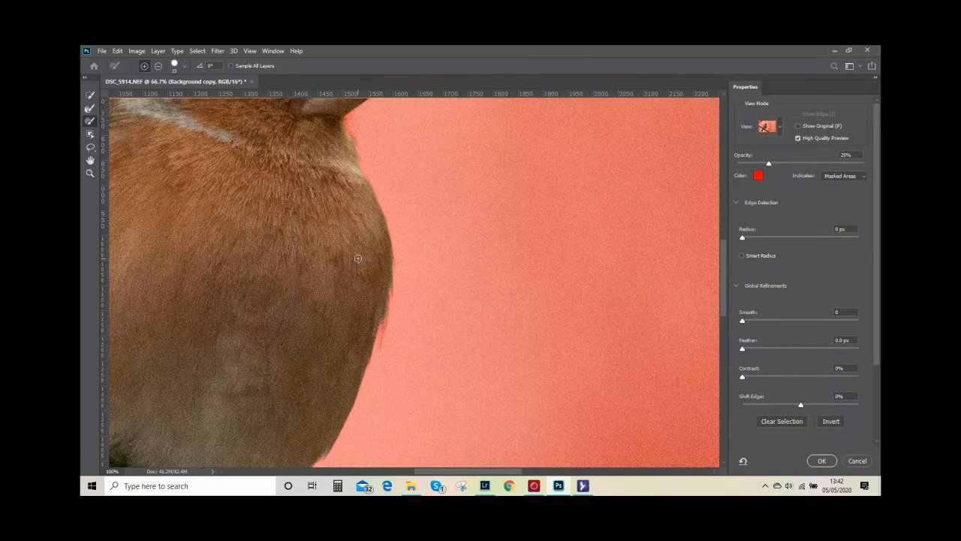
scroll(364, 253, down, 2)
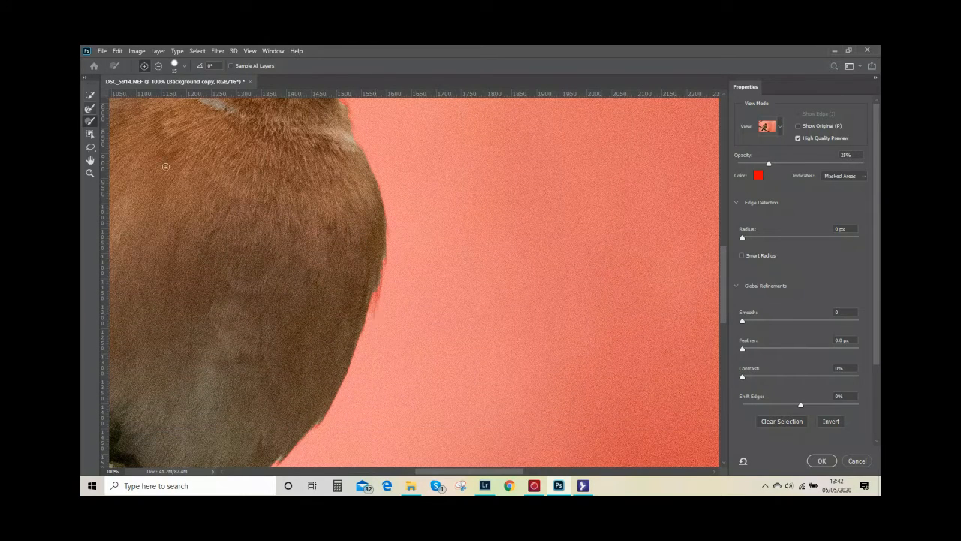
Refine the feather edges along the bird's breast and head using the Refine Edge Brush at size 50
click(90, 109)
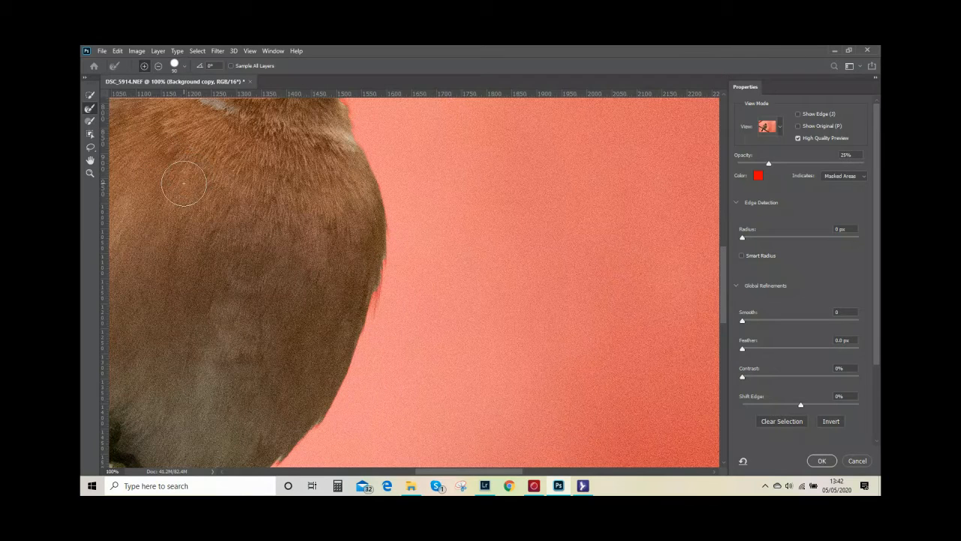
key(bracketleft)
key(bracketleft)
key(bracketleft)
key(bracketleft)
key(space)
drag(370, 184, 336, 260)
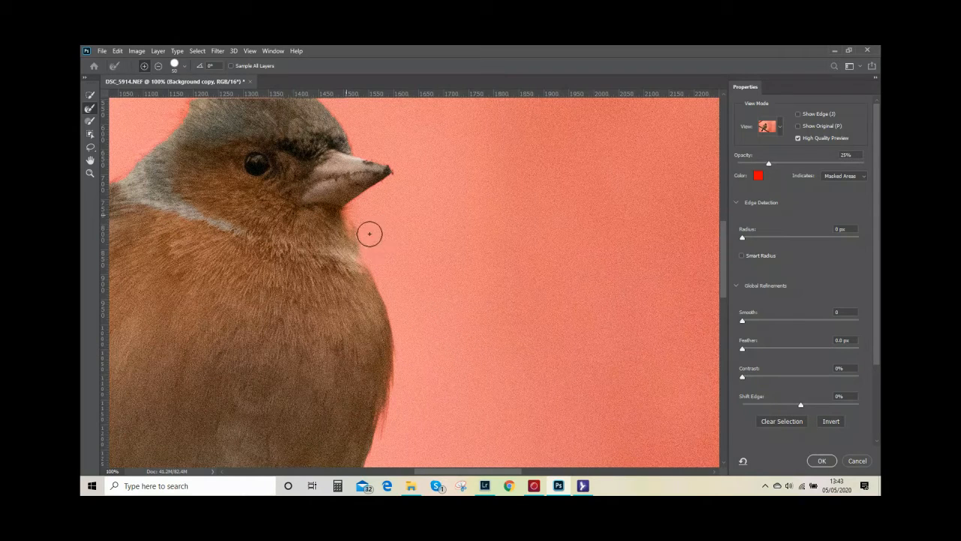
drag(417, 282, 483, 392)
drag(368, 302, 483, 340)
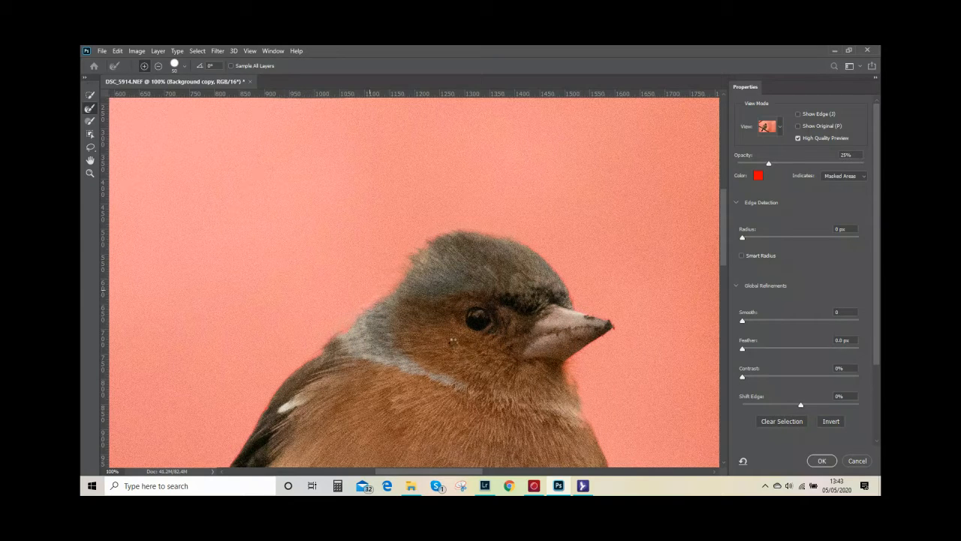
Refine the selection edges along the bird's back, wing and tail with the Refine Edge Brush
drag(463, 342, 573, 192)
drag(482, 310, 577, 221)
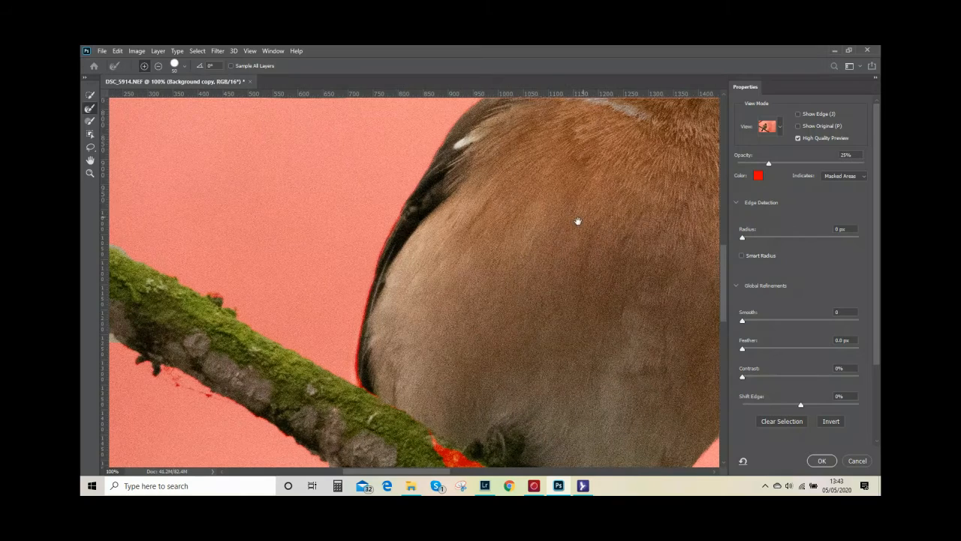
drag(434, 194, 384, 283)
mouse_move(378, 343)
mouse_down()
mouse_move(389, 379)
mouse_move(437, 412)
mouse_up()
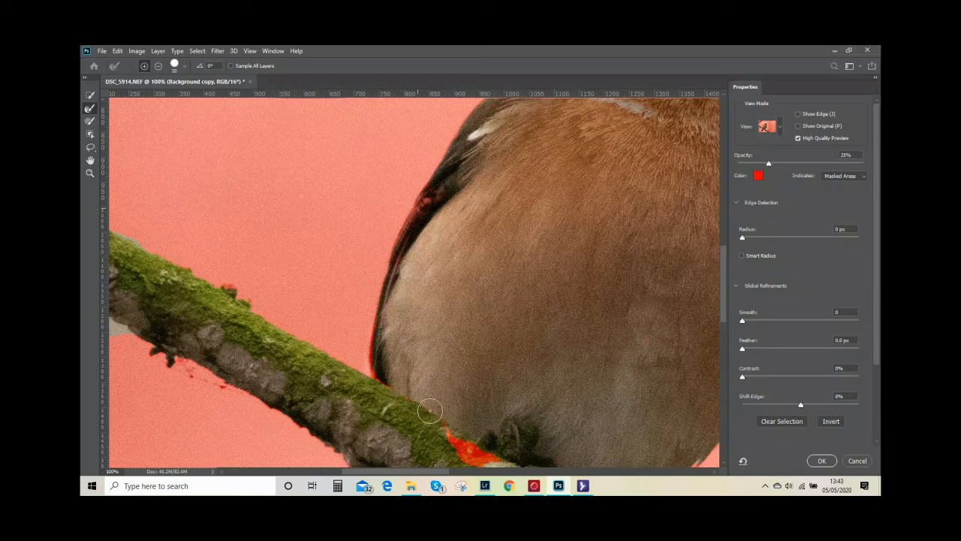
mouse_move(427, 208)
mouse_down()
mouse_move(436, 199)
mouse_move(418, 223)
mouse_move(434, 217)
mouse_up()
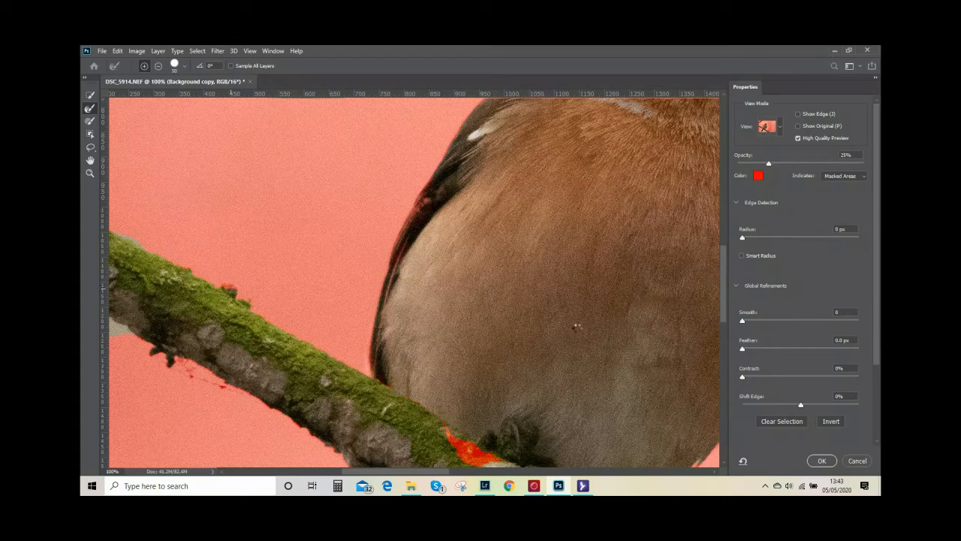
drag(578, 319, 484, 185)
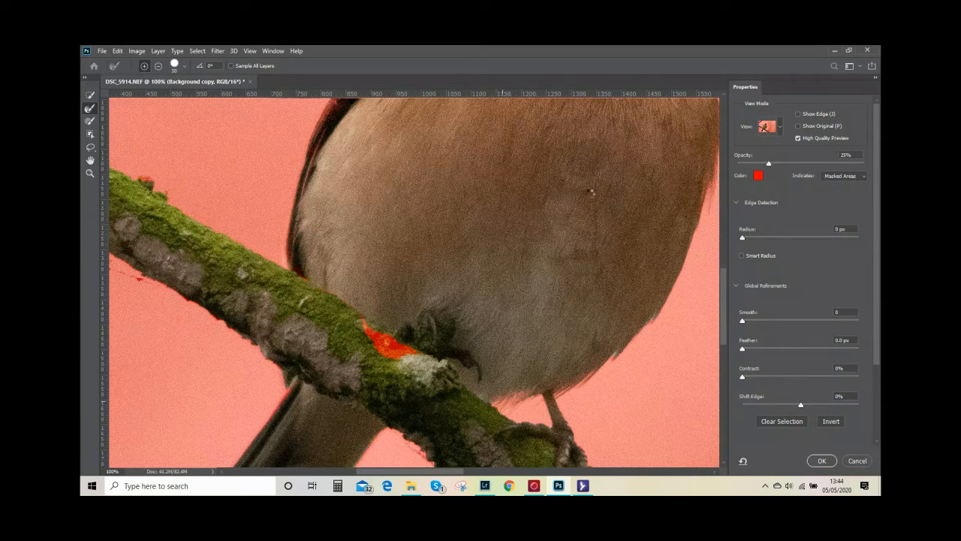
mouse_move(422, 333)
mouse_down()
mouse_move(412, 341)
mouse_move(496, 361)
mouse_move(579, 215)
mouse_up()
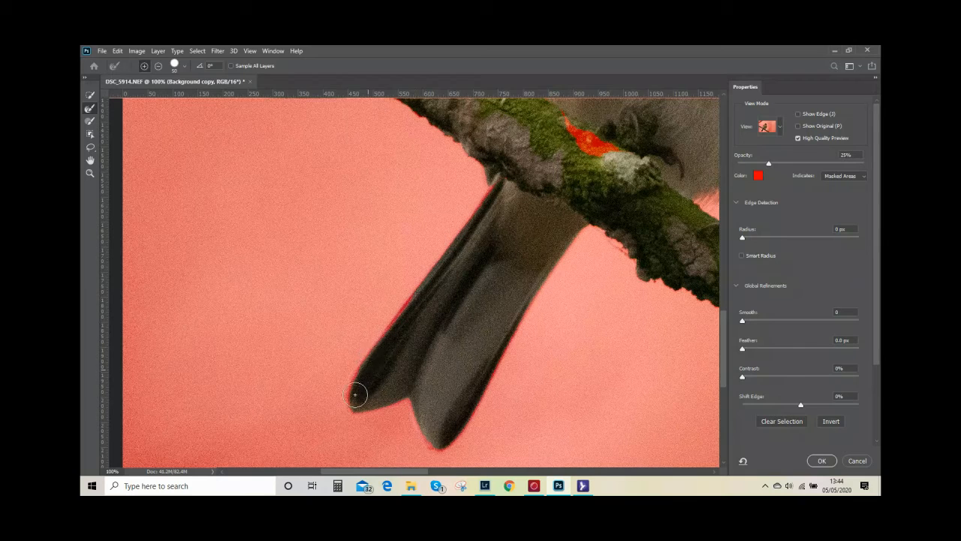
mouse_move(359, 413)
mouse_down()
mouse_move(412, 409)
mouse_move(435, 453)
mouse_up()
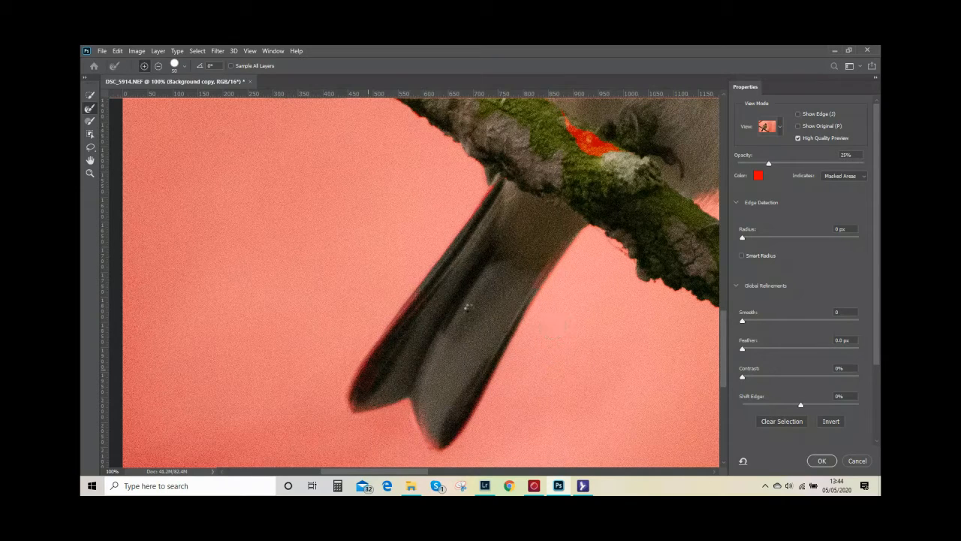
Paint the missing patch of branch and the dark tail edge into the selection with the Brush at size 50
click(90, 124)
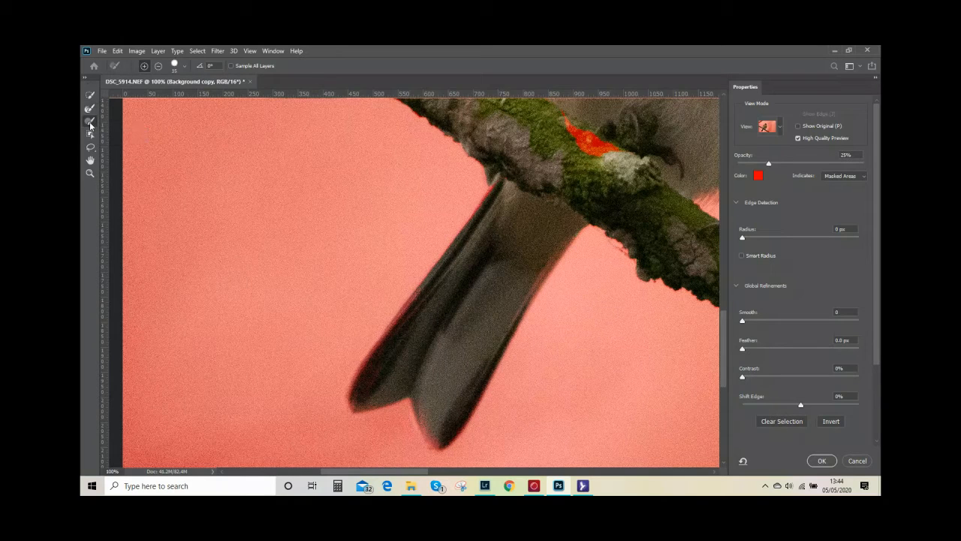
key(bracketleft)
key(bracketleft)
key(bracketright)
key(bracketright)
key(bracketright)
key(bracketright)
key(bracketright)
drag(564, 124, 630, 156)
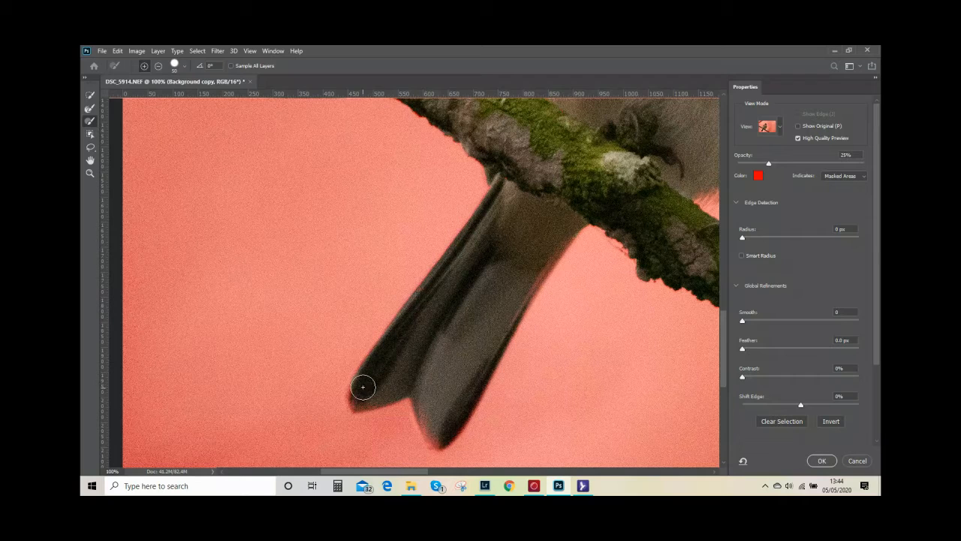
mouse_move(359, 398)
mouse_down()
mouse_move(418, 382)
mouse_move(440, 436)
mouse_move(536, 258)
mouse_move(562, 223)
mouse_move(604, 200)
mouse_up()
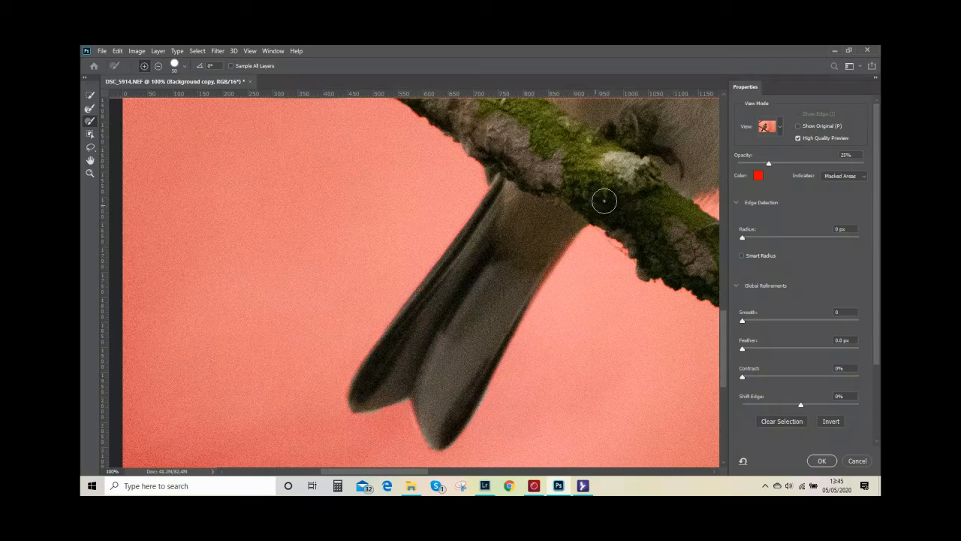
Check the mask around the bird's body and head, and apply the refinement with output to Selection
mouse_move(572, 184)
mouse_down()
mouse_move(414, 451)
mouse_move(355, 492)
mouse_move(276, 459)
mouse_move(271, 373)
mouse_up()
drag(489, 287, 404, 424)
mouse_move(406, 293)
mouse_down()
mouse_move(398, 331)
mouse_move(410, 378)
mouse_up()
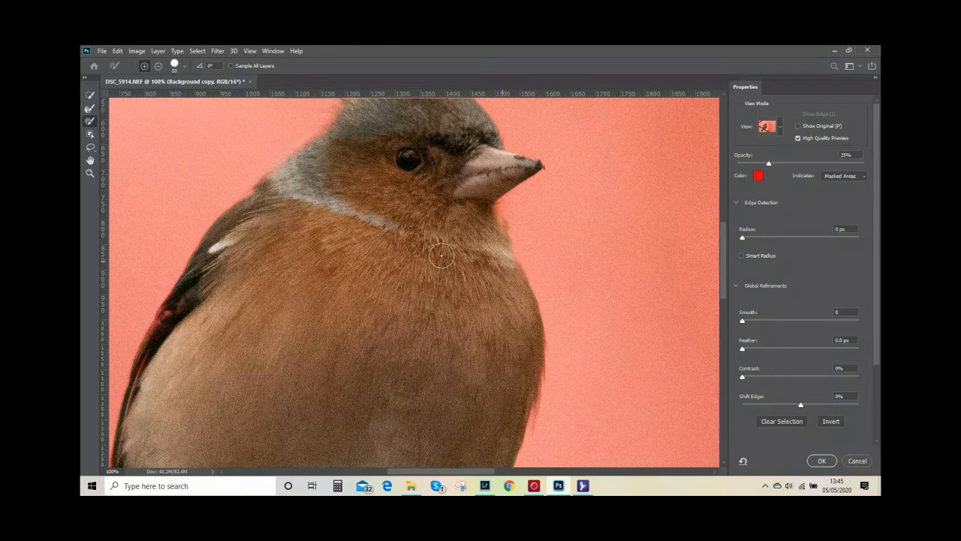
scroll(441, 288, up, 3)
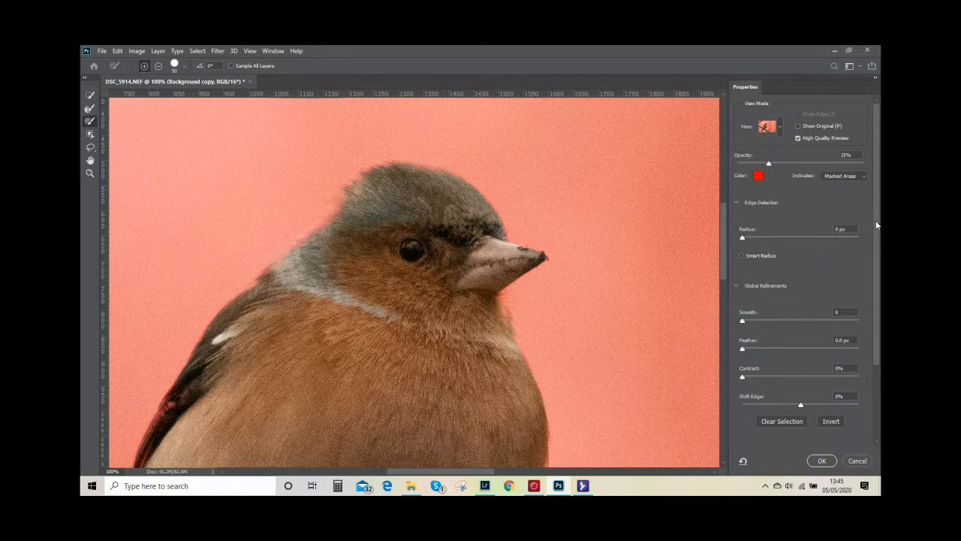
scroll(879, 222, down, 3)
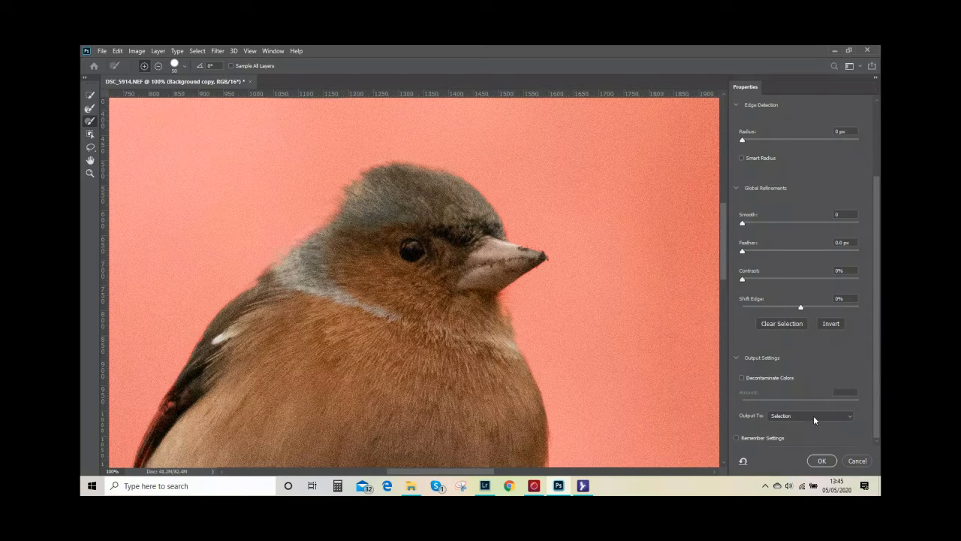
click(824, 460)
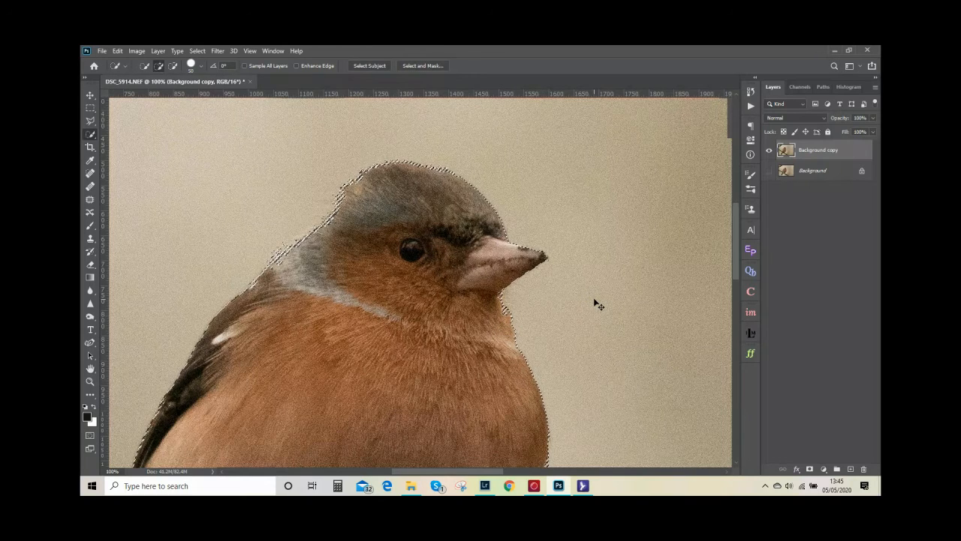
Save the refined selection as a new channel named Bird
key(ctrl+minus)
key(ctrl+minus)
key(ctrl+minus)
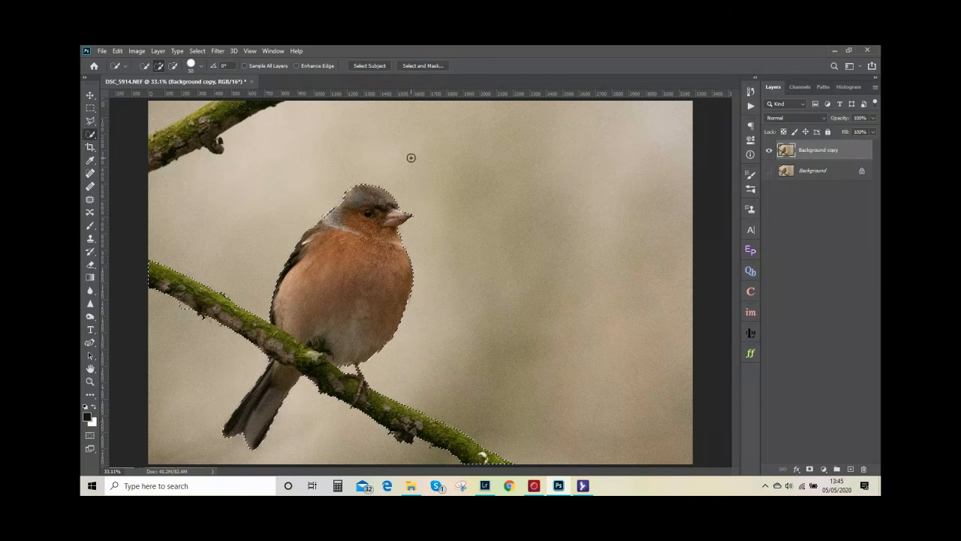
click(197, 51)
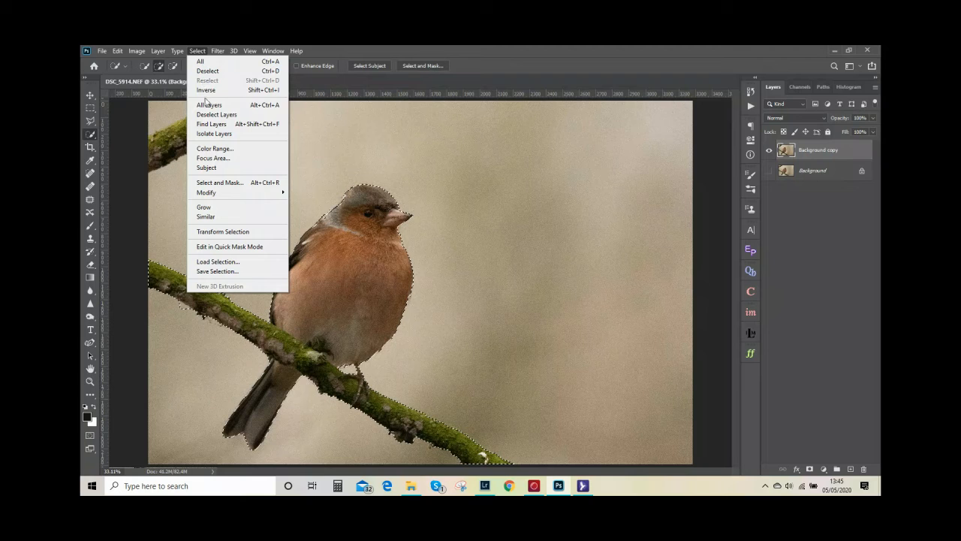
click(218, 275)
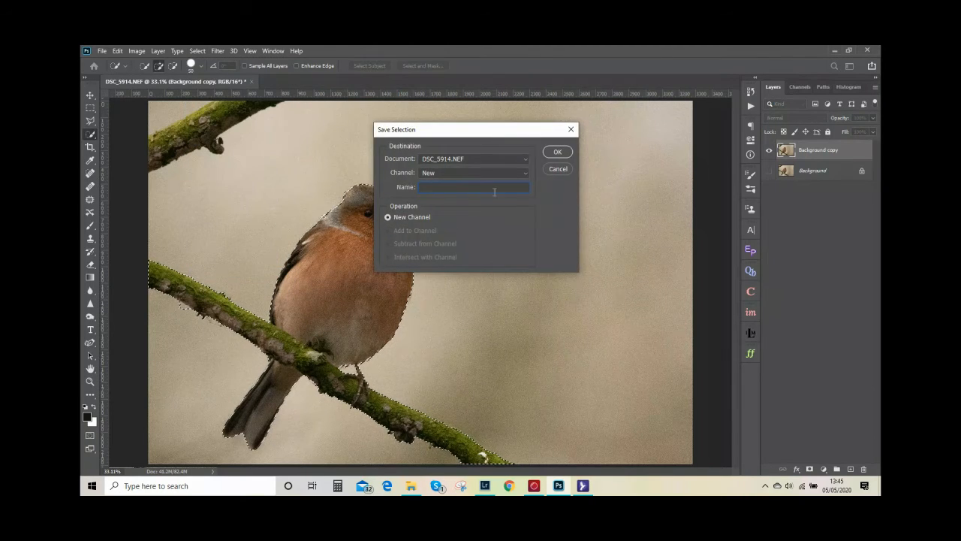
text(Bi)
click(567, 151)
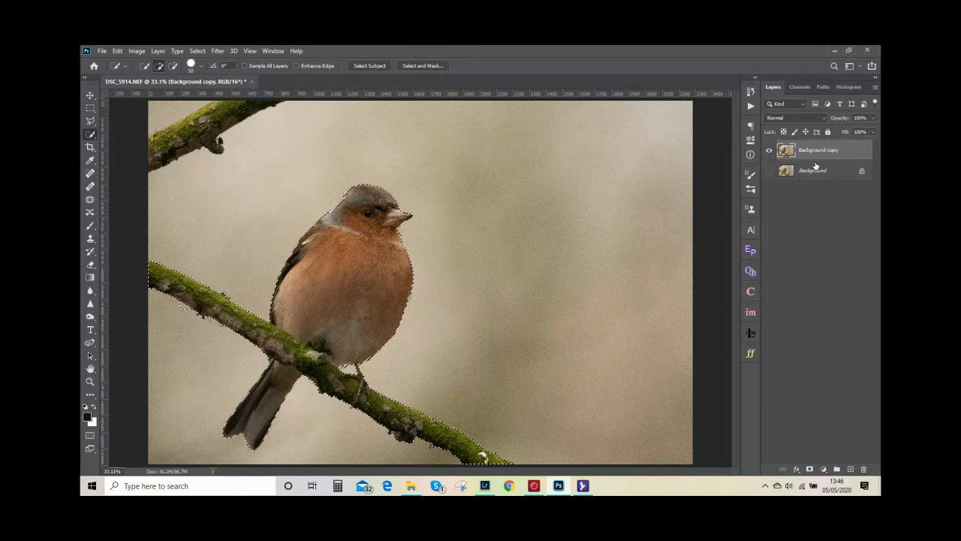
Copy the selected bird and branch to a new layer and compare the image with that layer hidden and shown
key(ctrl+j)
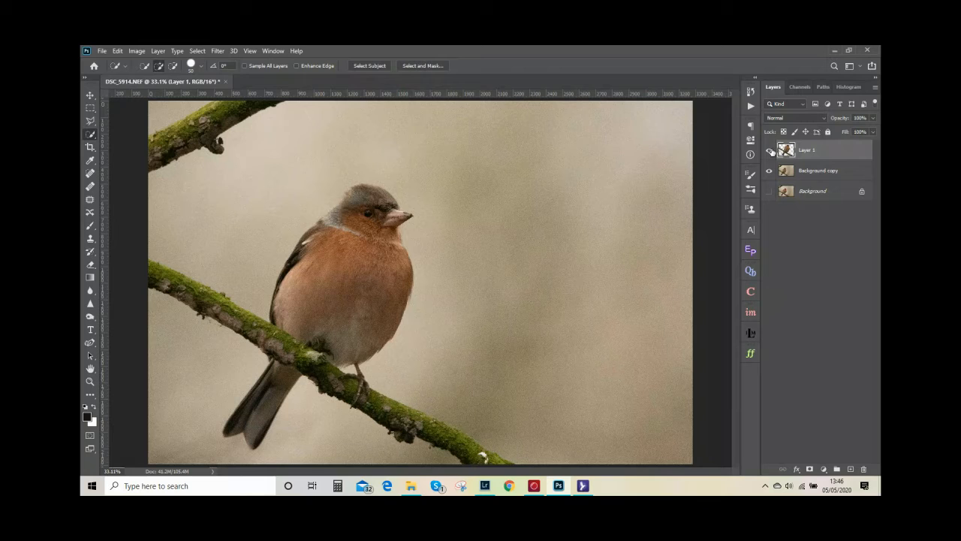
click(770, 151)
click(770, 152)
click(769, 152)
click(770, 151)
Load the saved Bird selection and add it as a layer mask to the cut-out bird layer
click(197, 51)
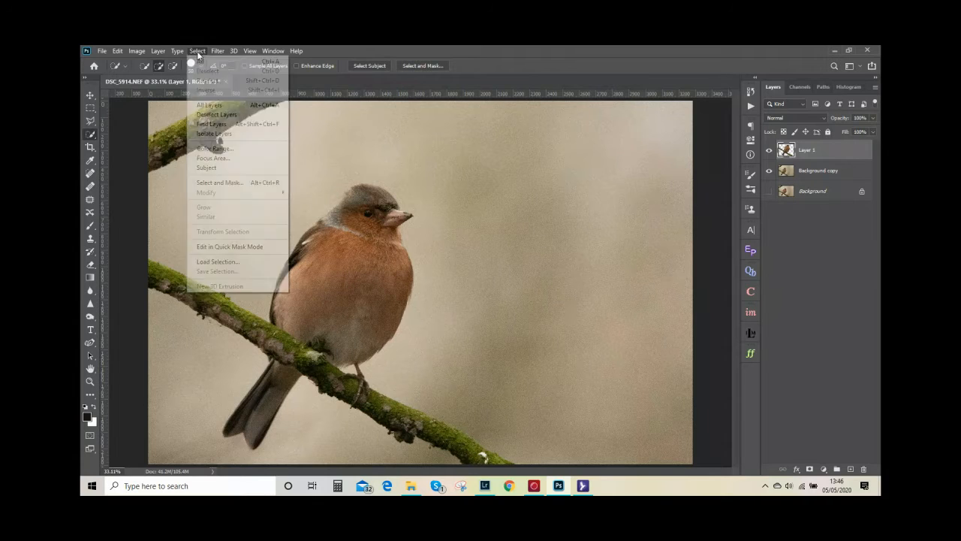
click(211, 262)
click(527, 173)
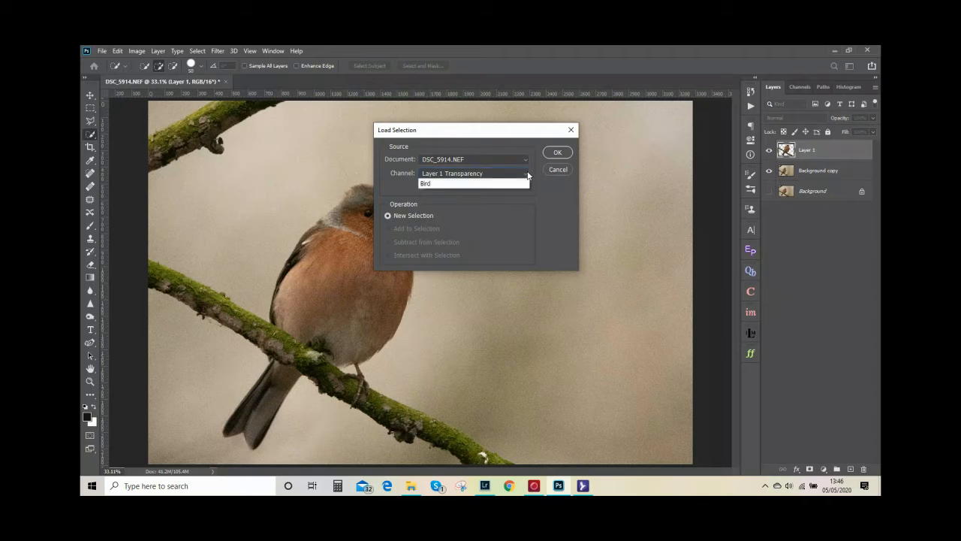
click(460, 194)
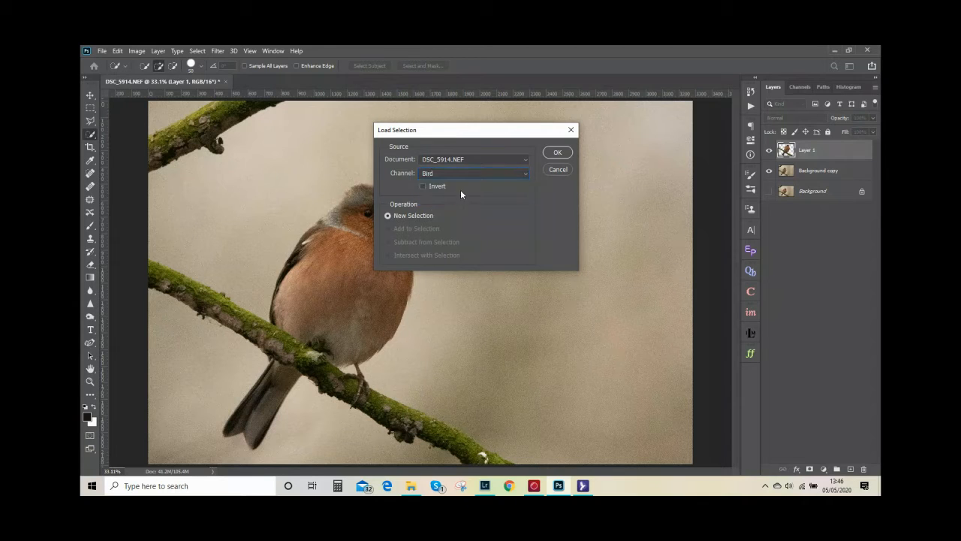
click(556, 153)
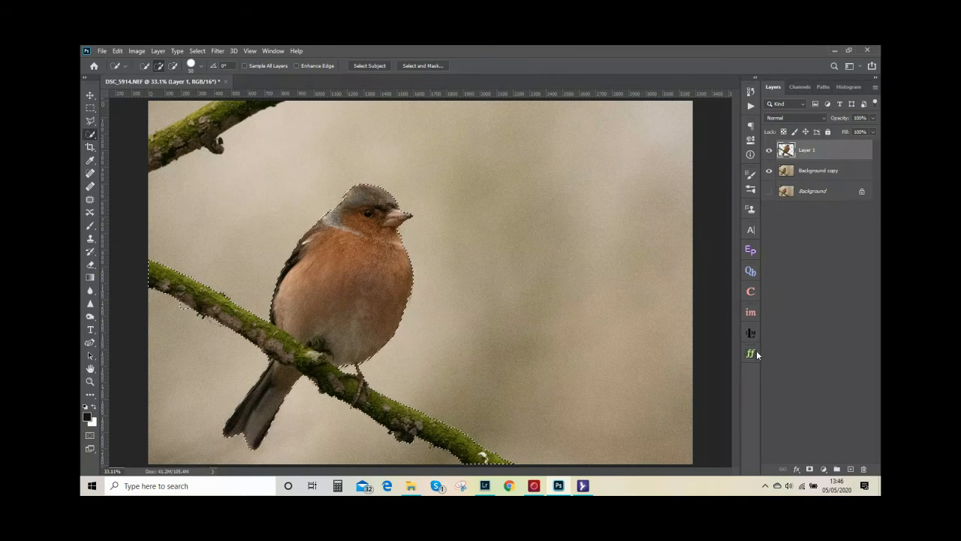
click(810, 471)
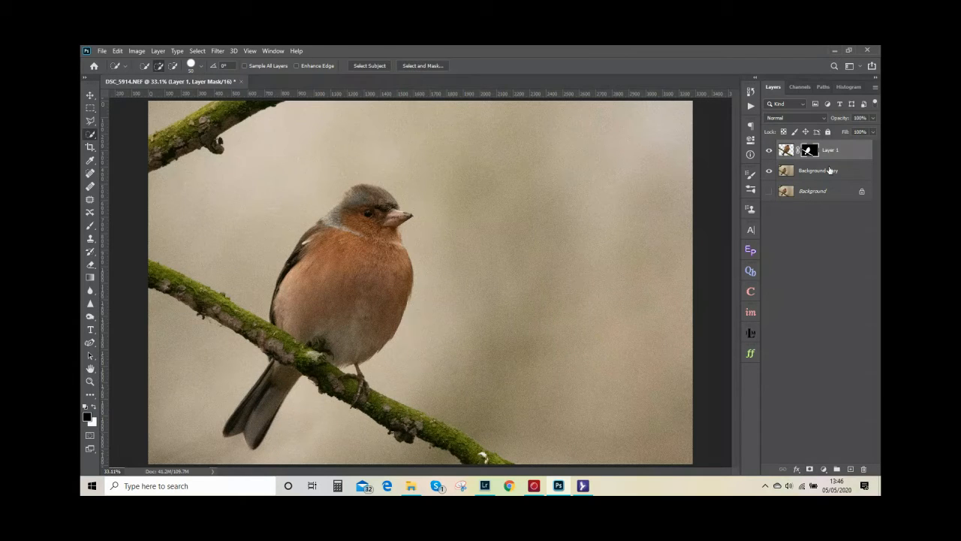
Check the cut-out bird with the Background copy layer hidden, and leave only Background copy visible
click(769, 172)
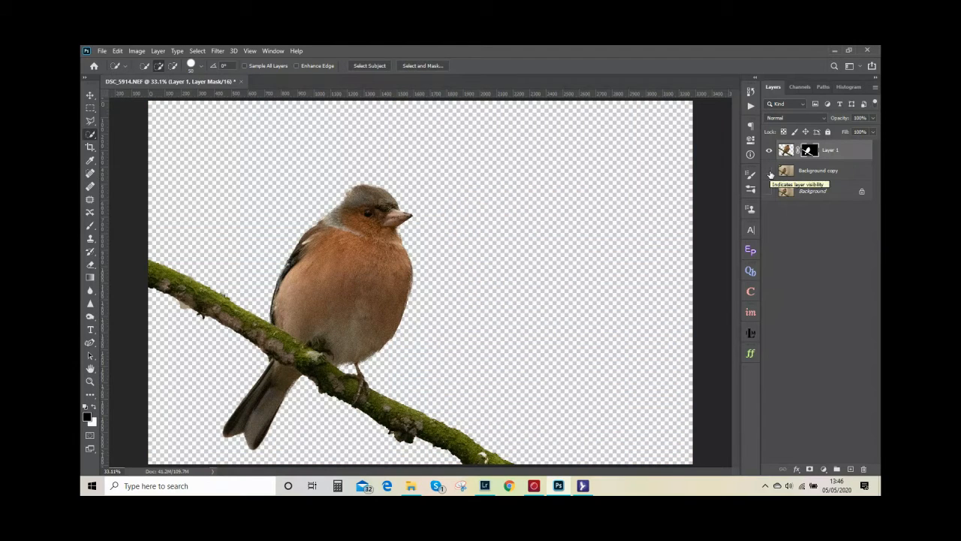
click(769, 172)
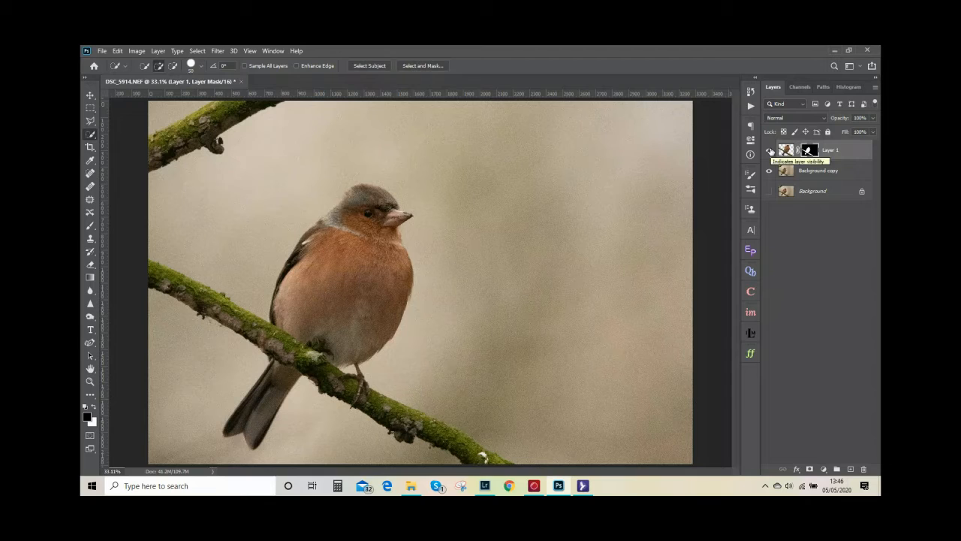
click(768, 152)
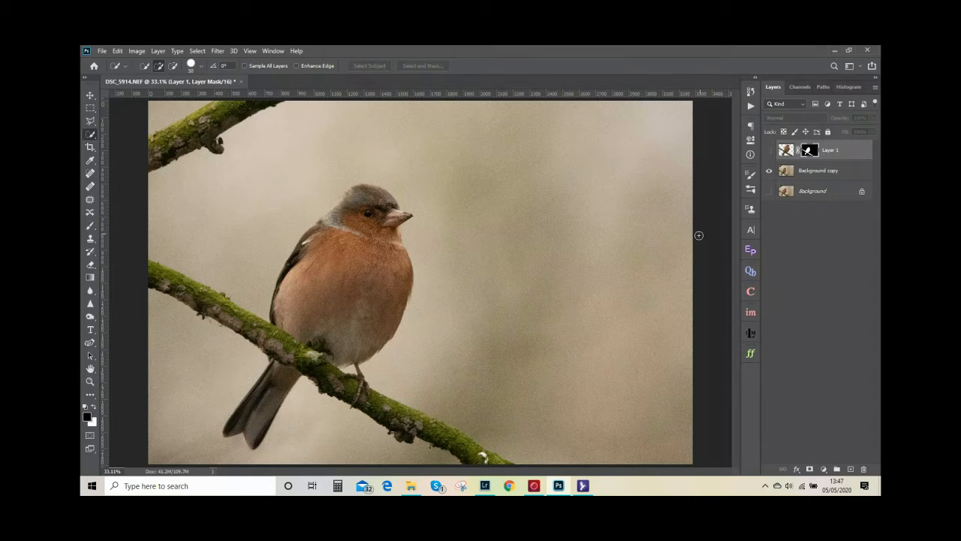
On the Background copy layer, outline the branch in the photo's upper-left corner with a Polygonal Lasso selection
click(820, 175)
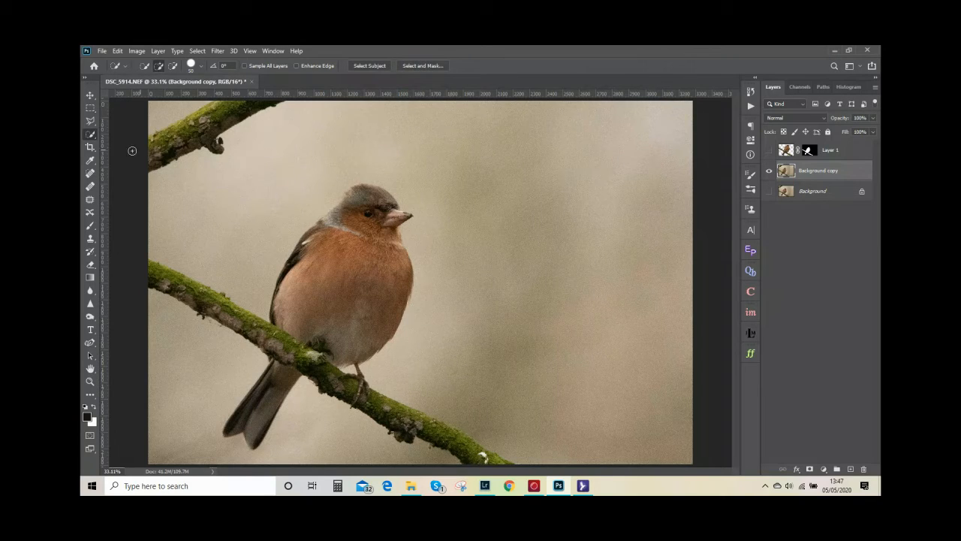
click(90, 121)
click(120, 131)
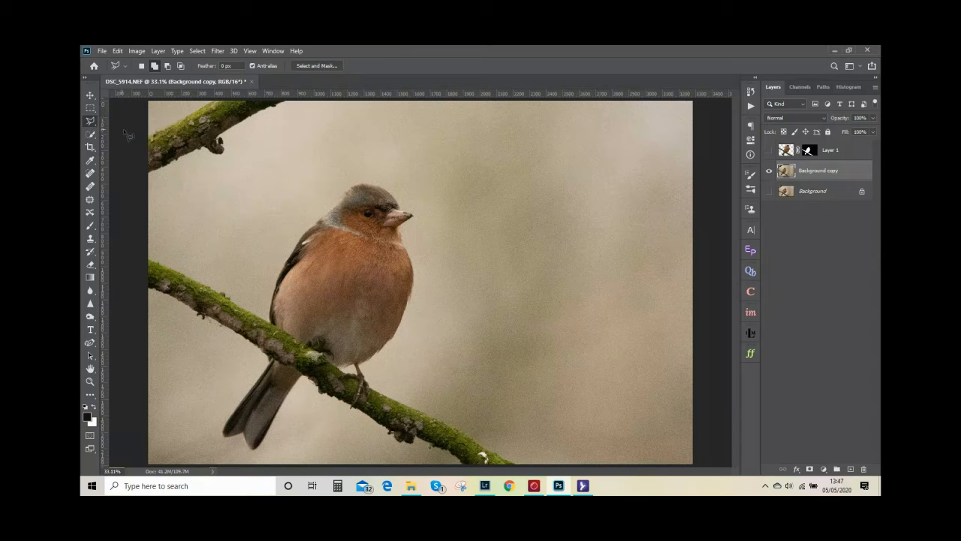
click(148, 177)
click(204, 148)
click(215, 155)
click(229, 134)
click(298, 101)
click(135, 136)
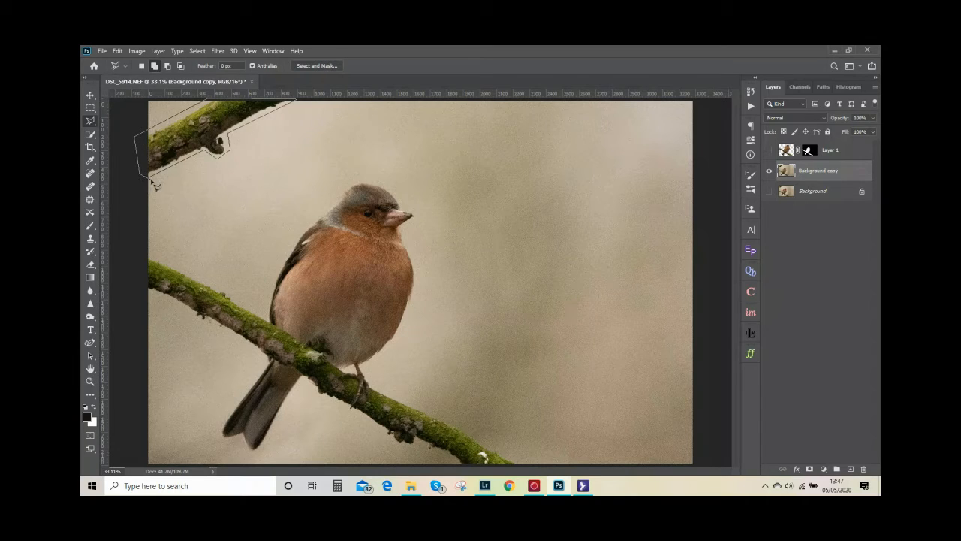
key(Escape)
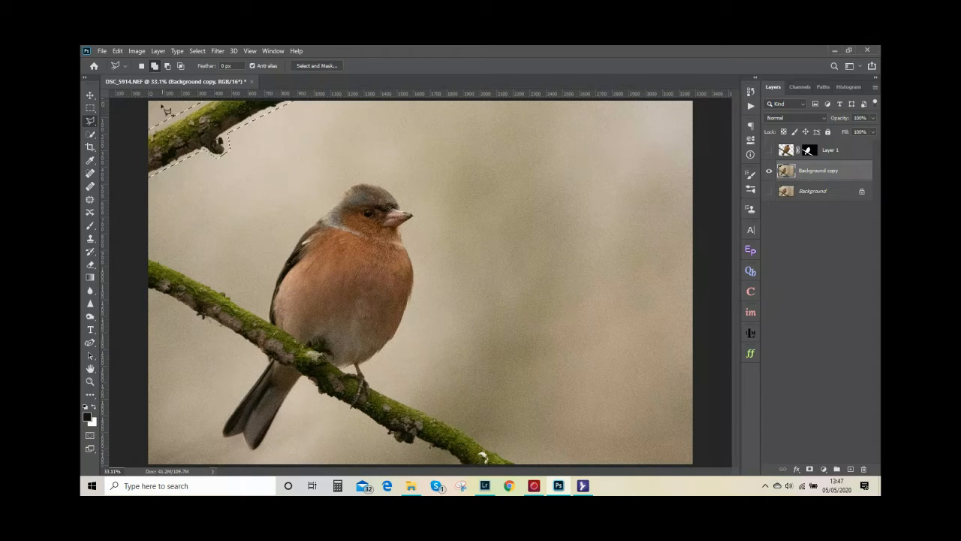
Fill the selected corner area on Background copy to remove the stray upper branch
click(118, 51)
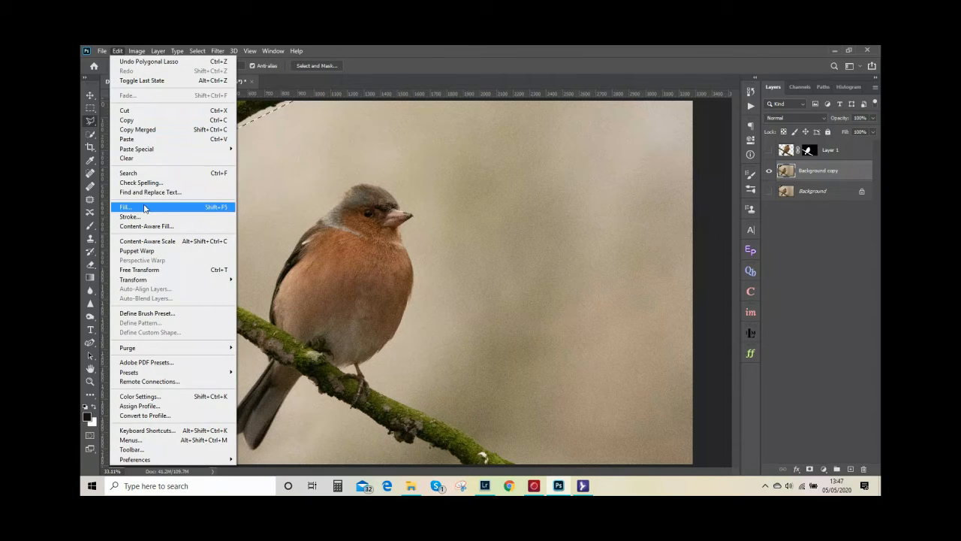
click(132, 206)
click(545, 169)
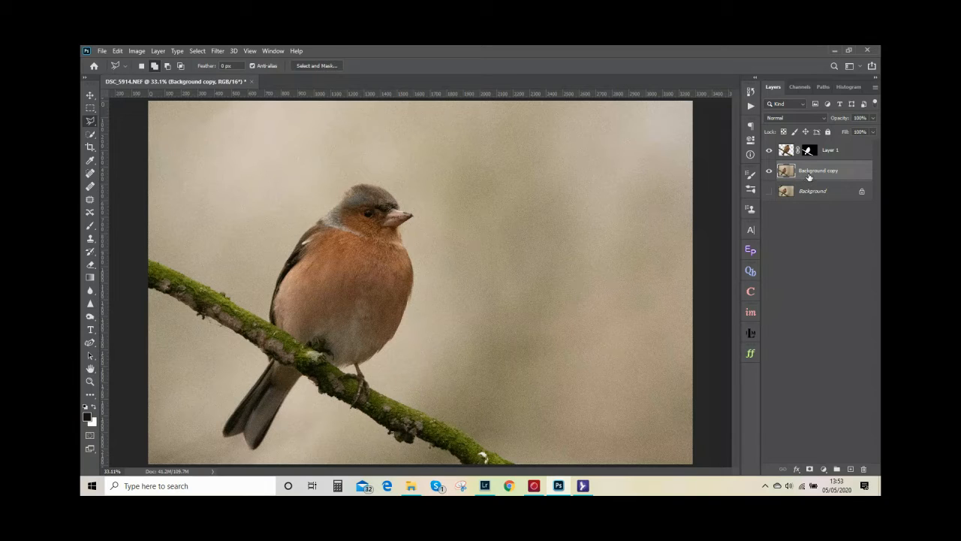
Duplicate the Background copy layer and apply a Gaussian Blur with a radius of 8.2 pixels to the duplicate
drag(809, 173, 851, 469)
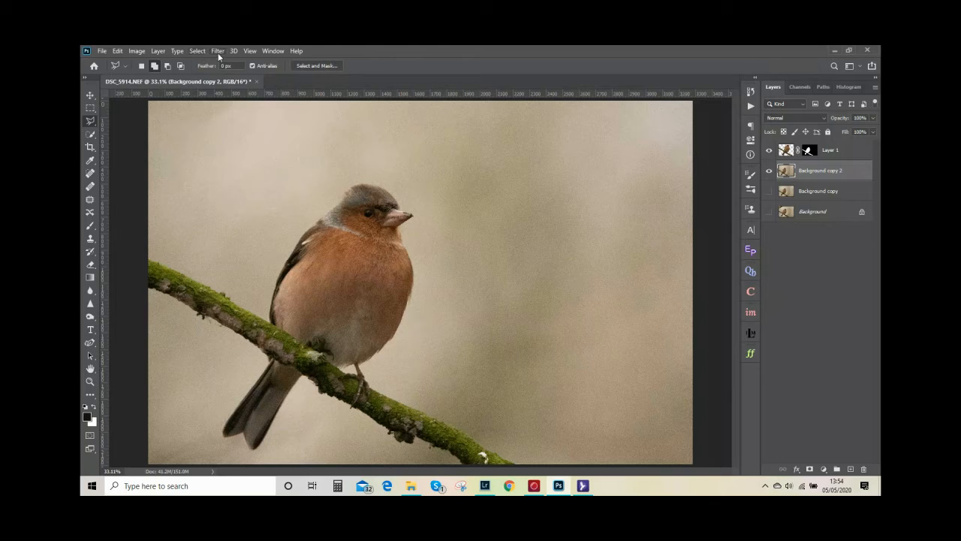
click(220, 51)
mouse_move(312, 165)
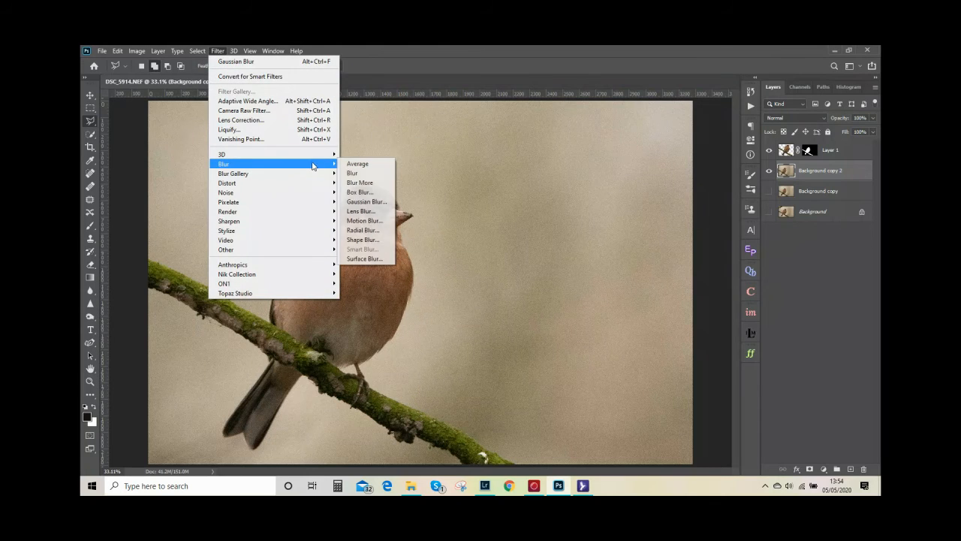
click(363, 202)
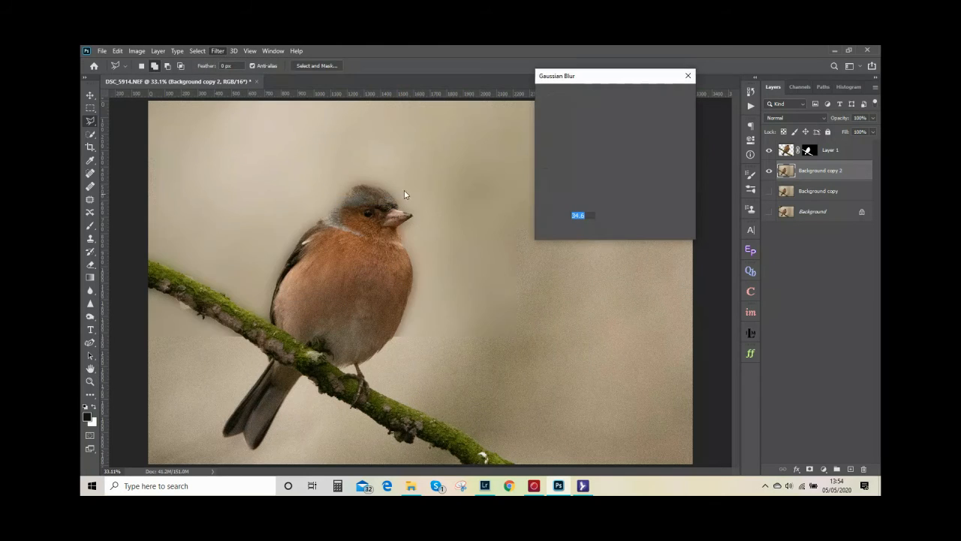
drag(590, 232, 542, 231)
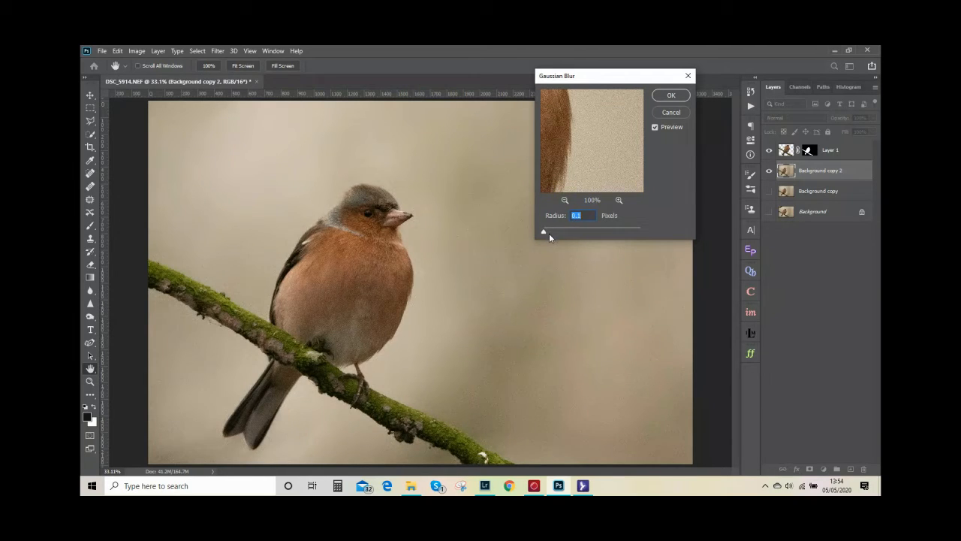
drag(544, 233, 547, 236)
click(555, 231)
drag(558, 233, 562, 232)
click(566, 232)
drag(569, 232, 571, 232)
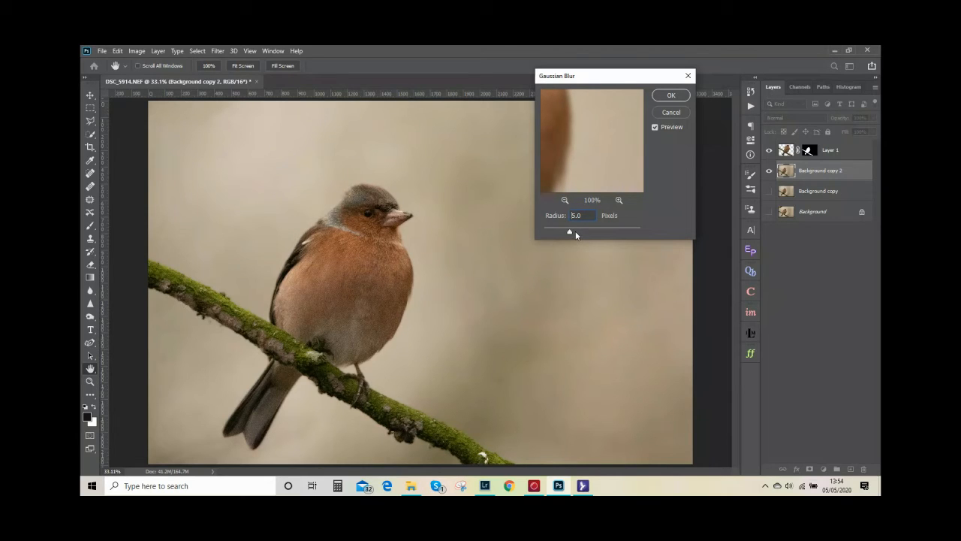
drag(575, 231, 571, 231)
click(577, 232)
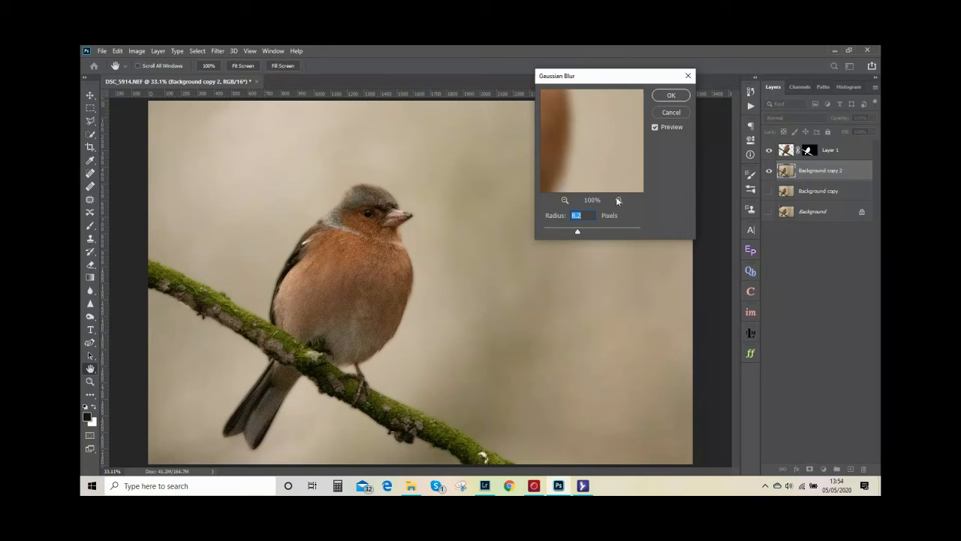
click(672, 96)
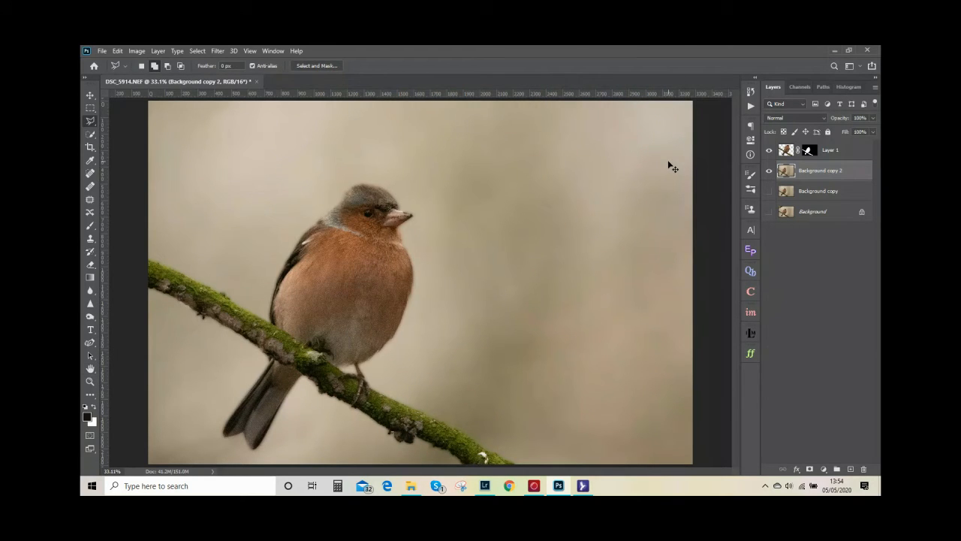
Inspect the blurred background and the bird's edges at 100%, comparing with the Layer 1 cut-out hidden and shown
key(ctrl+plus)
key(ctrl+plus)
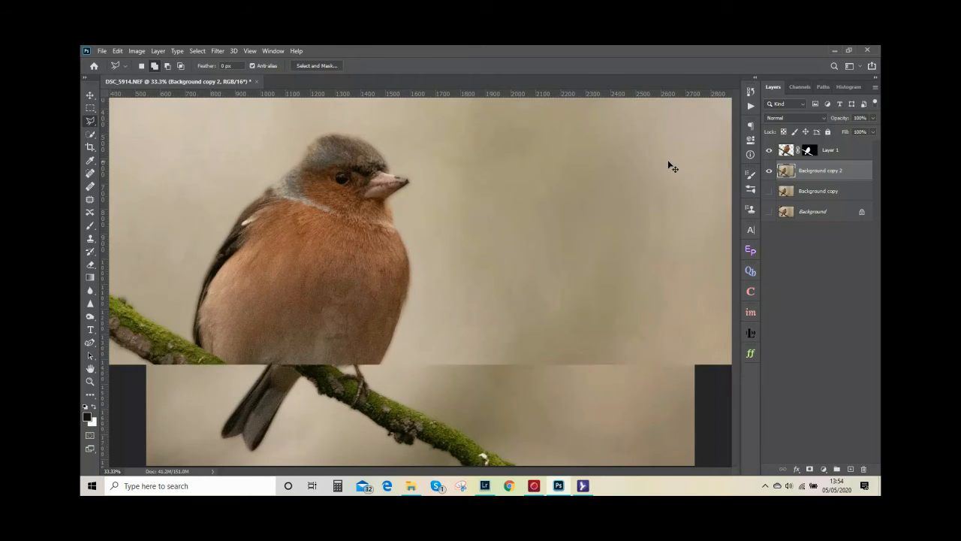
key(ctrl+plus)
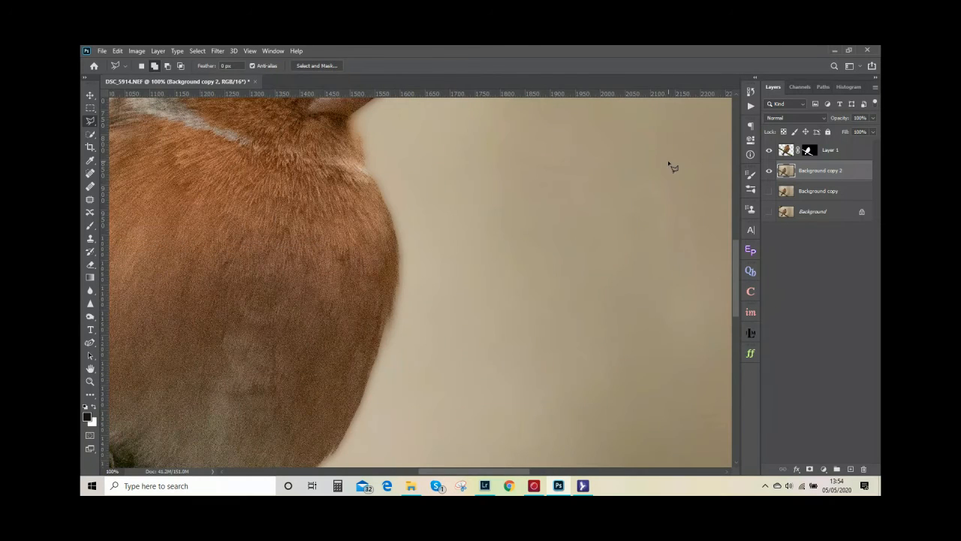
drag(605, 263, 331, 320)
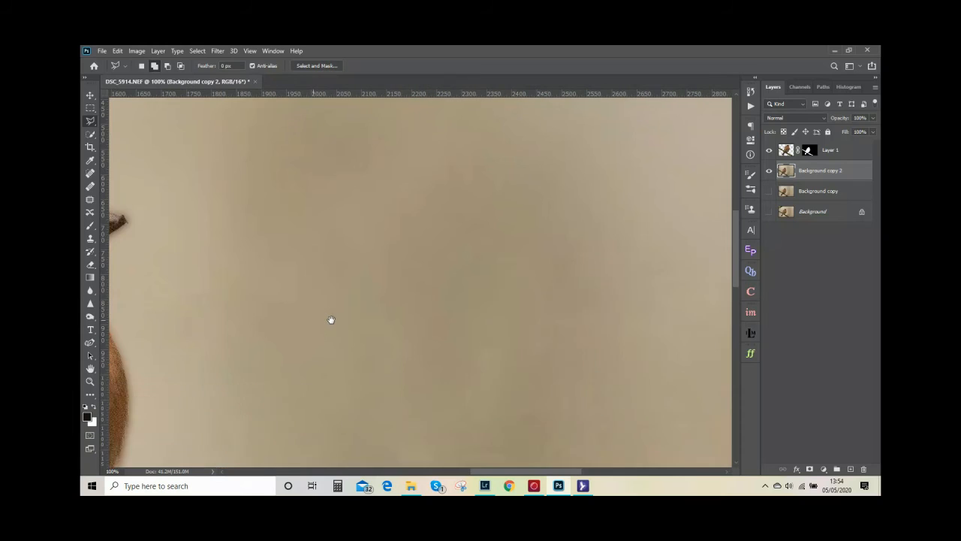
drag(427, 278, 531, 251)
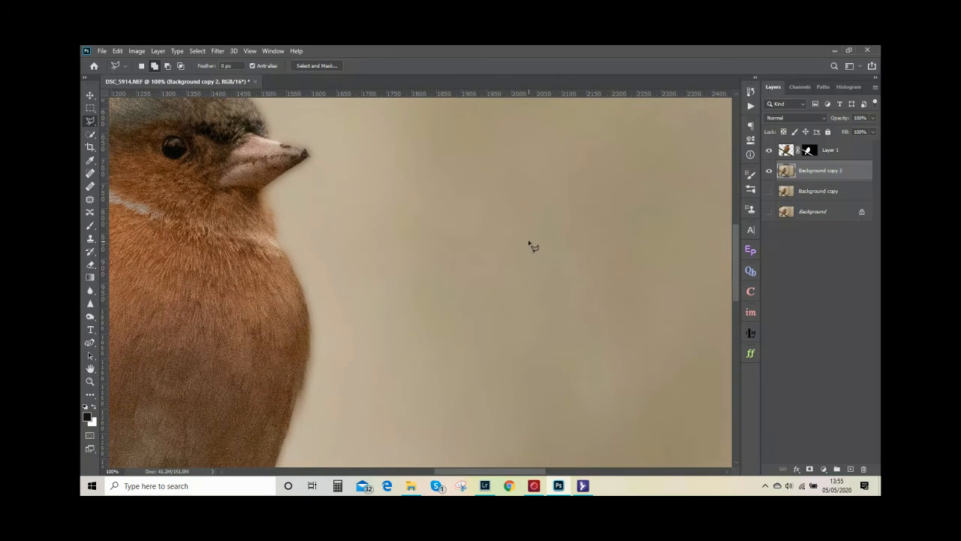
click(769, 150)
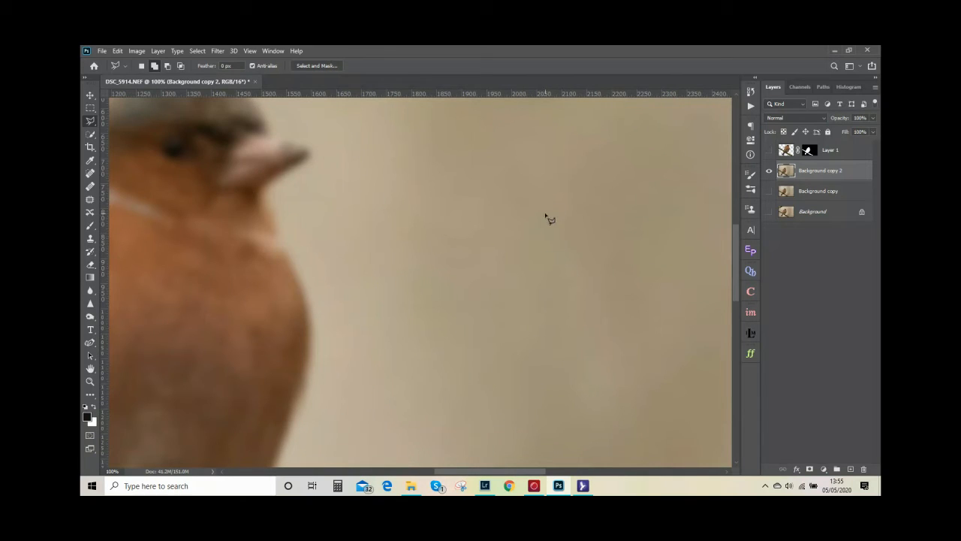
click(769, 149)
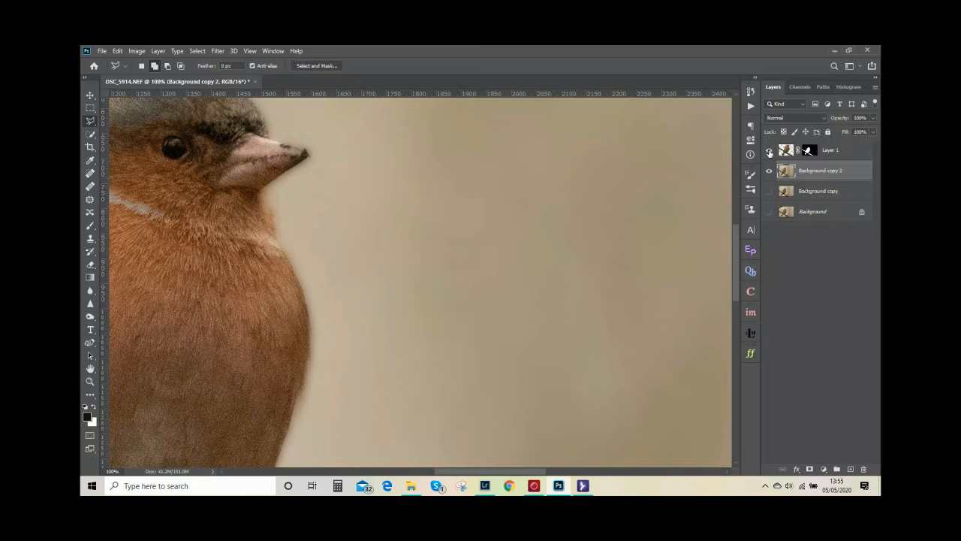
Hide Layer 1 and Background copy 2, and show the unblurred Background copy layer with the whole image in view
click(769, 152)
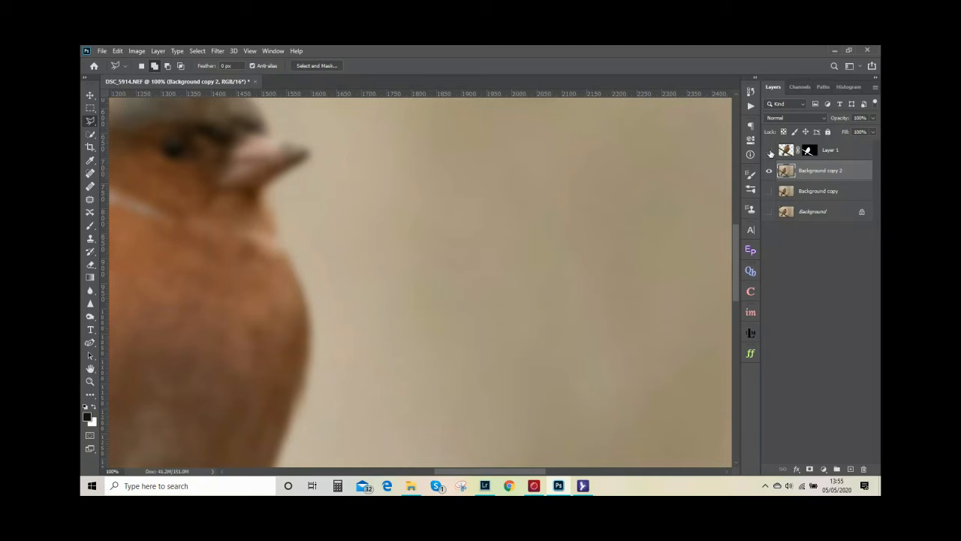
click(768, 191)
click(768, 171)
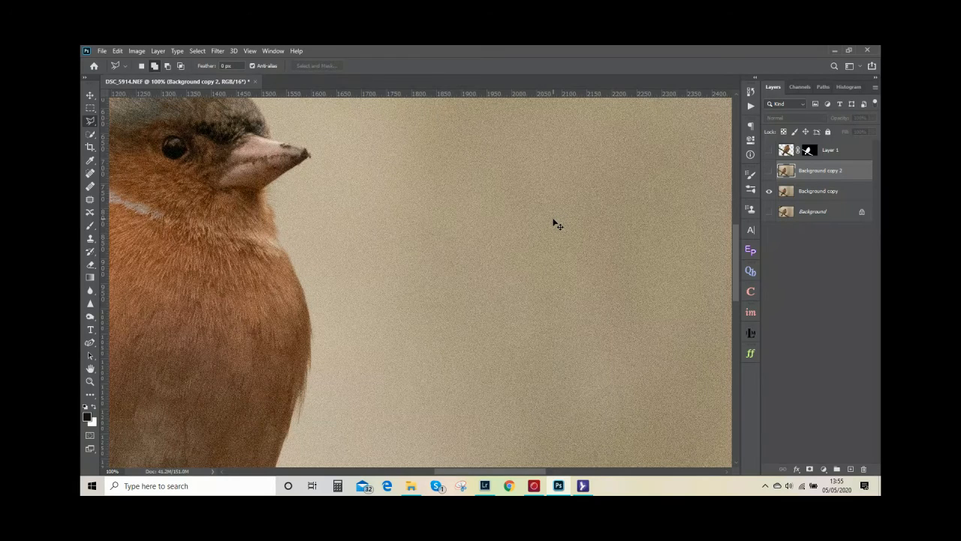
key(ctrl+0)
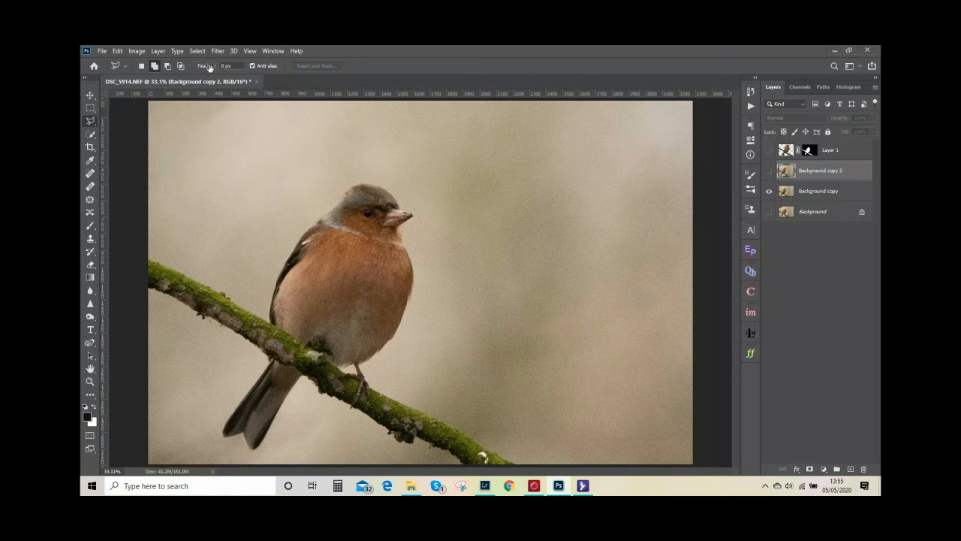
Load the saved Bird channel as a new selection
click(198, 51)
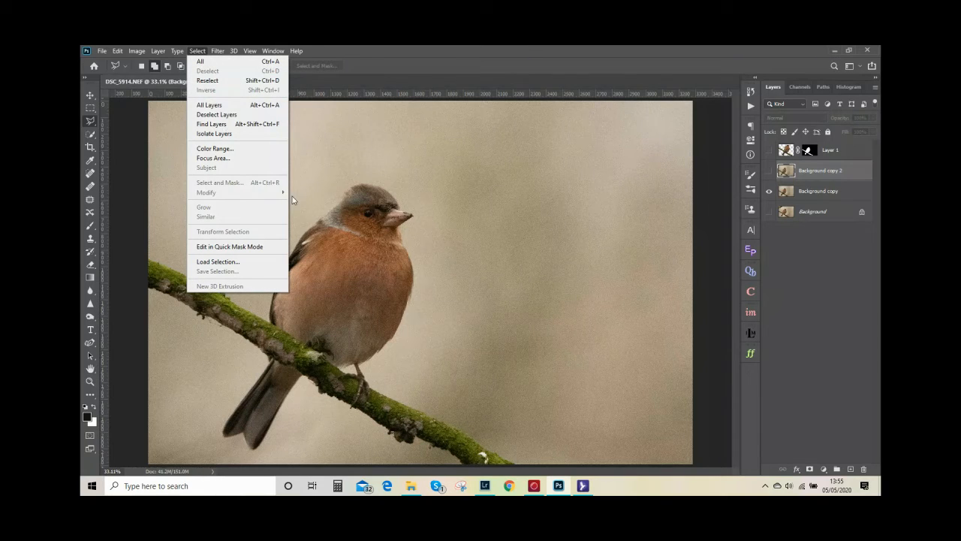
click(251, 261)
click(505, 173)
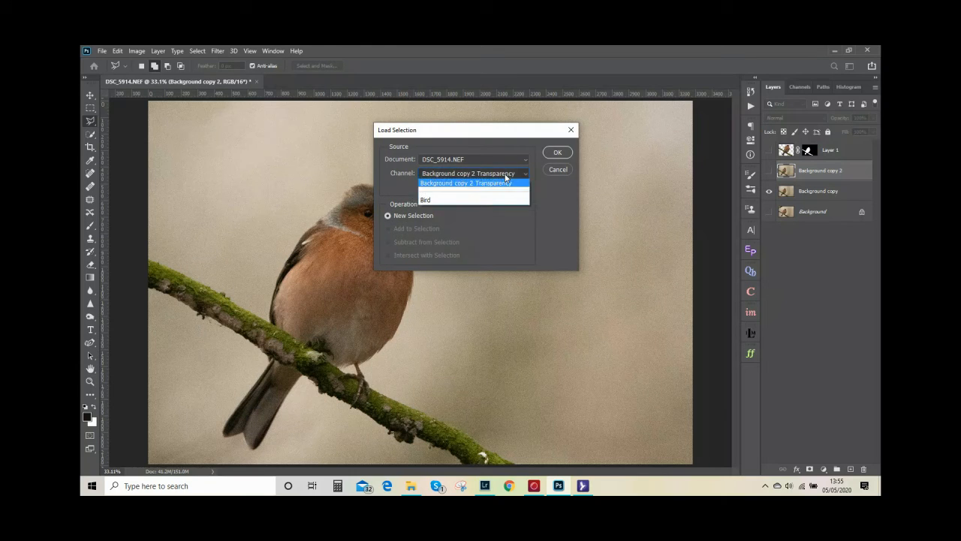
click(471, 200)
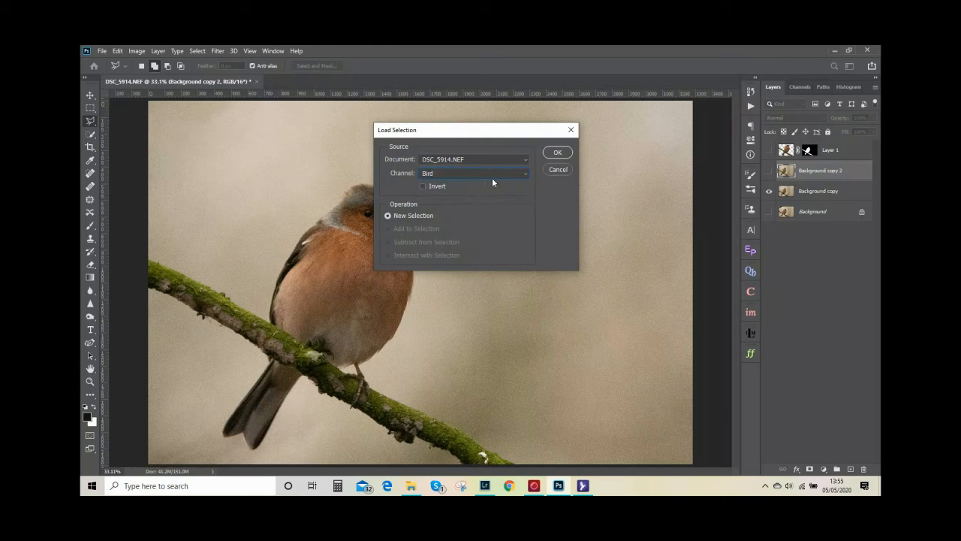
click(558, 153)
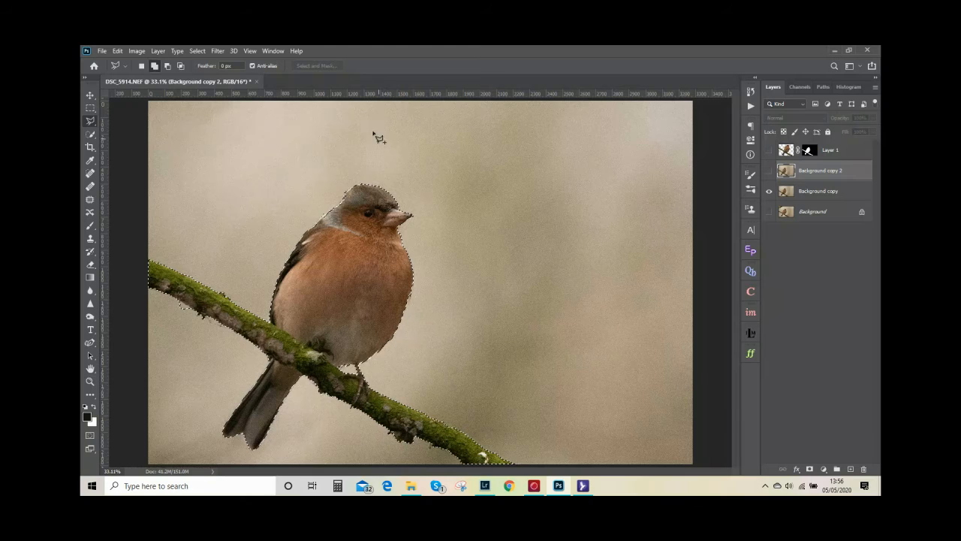
Expand the bird and branch selection by 15 pixels
click(197, 51)
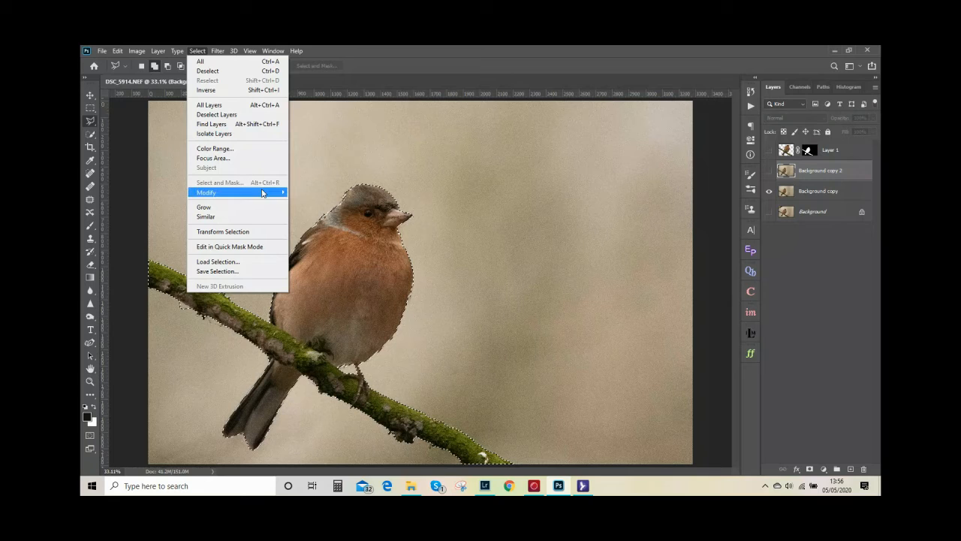
mouse_move(279, 192)
click(314, 212)
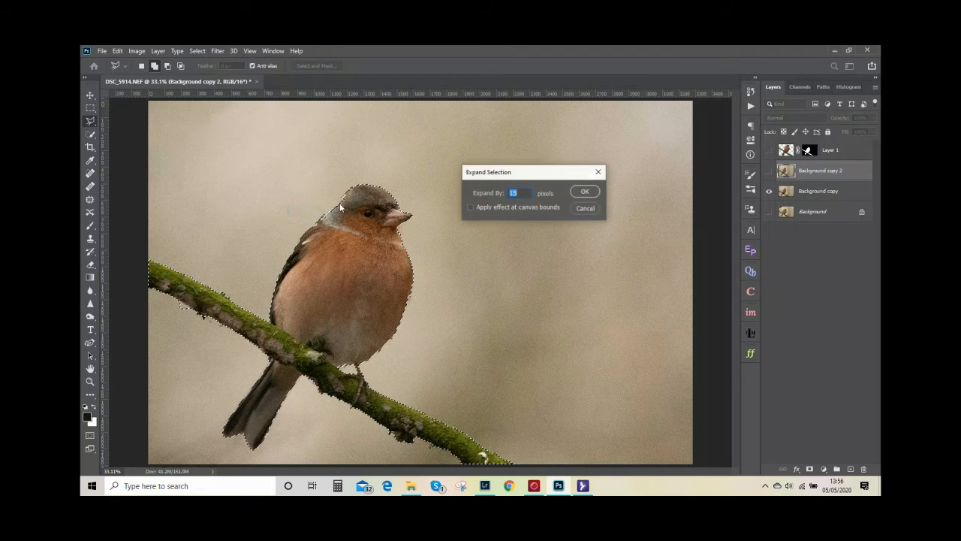
click(585, 192)
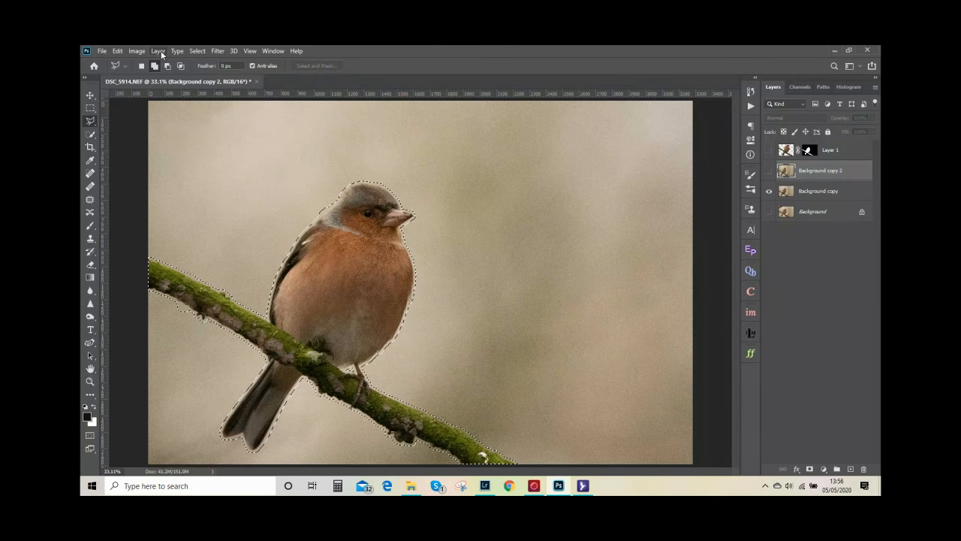
Fill the expanded bird and branch selection on the Background copy layer with Content-Aware at 100% opacity, and clear the selection
click(118, 50)
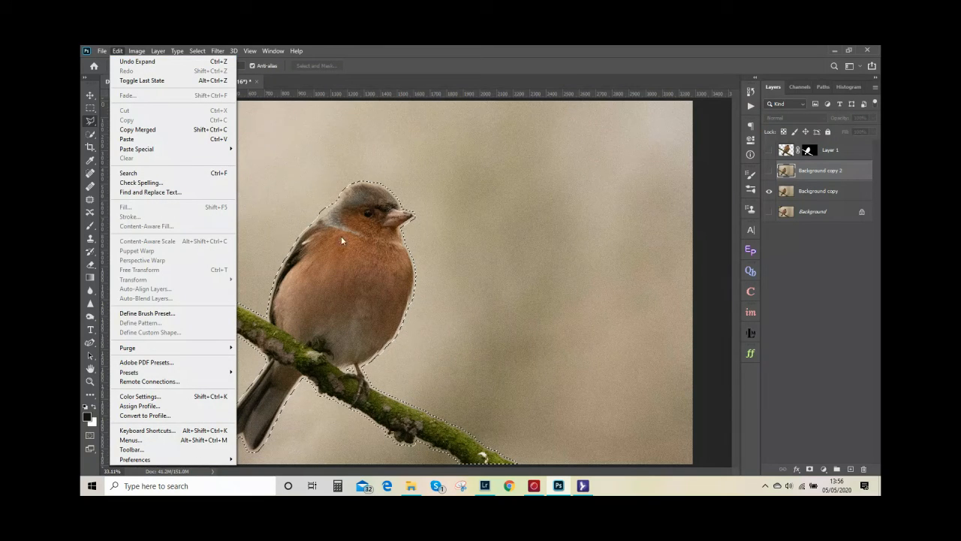
click(819, 191)
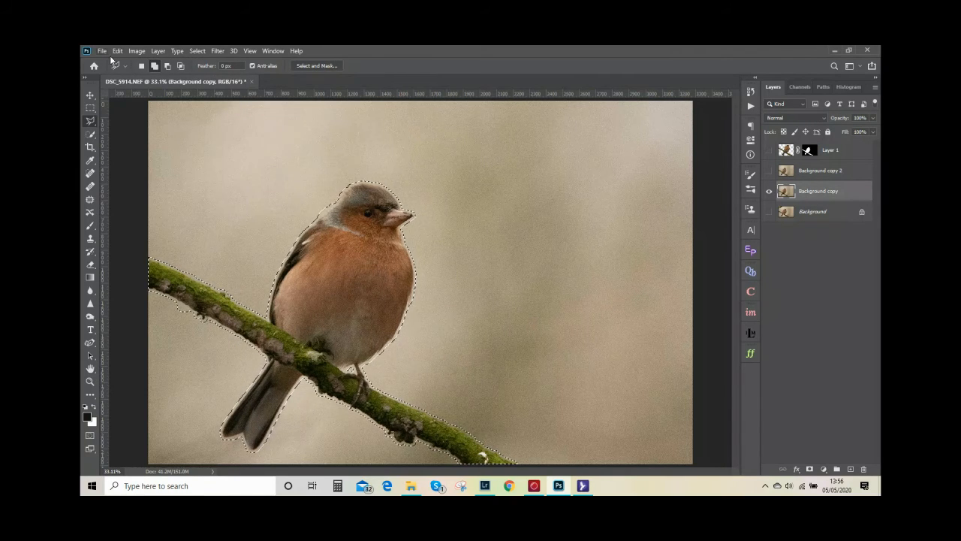
click(117, 51)
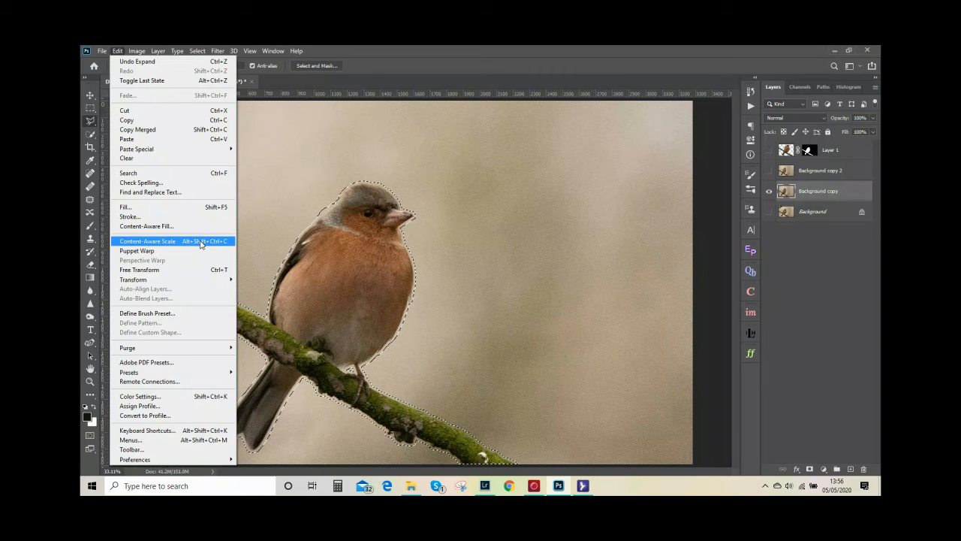
click(169, 205)
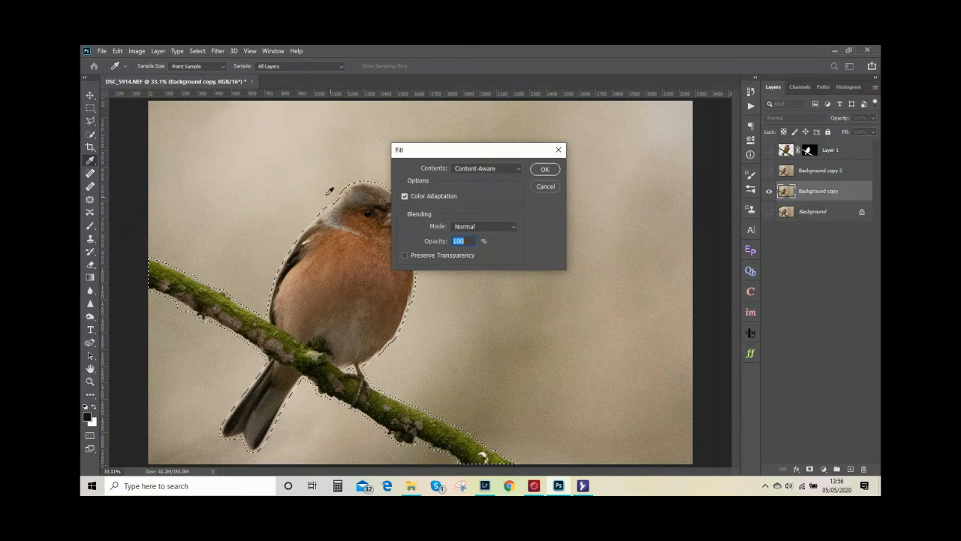
click(545, 169)
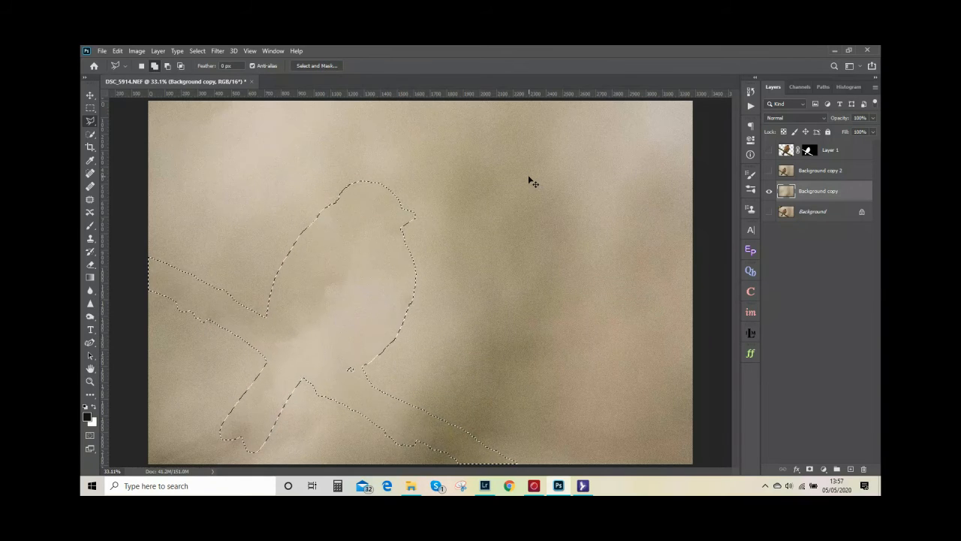
key(ctrl+d)
Apply a Gaussian Blur with a radius of 5.6 pixels to the filled Background copy layer
click(217, 50)
mouse_move(273, 166)
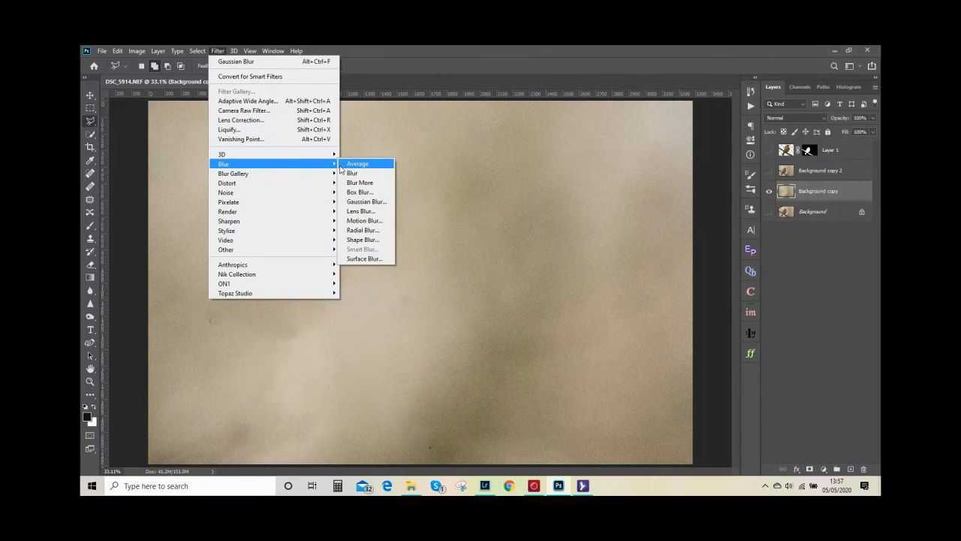
click(368, 202)
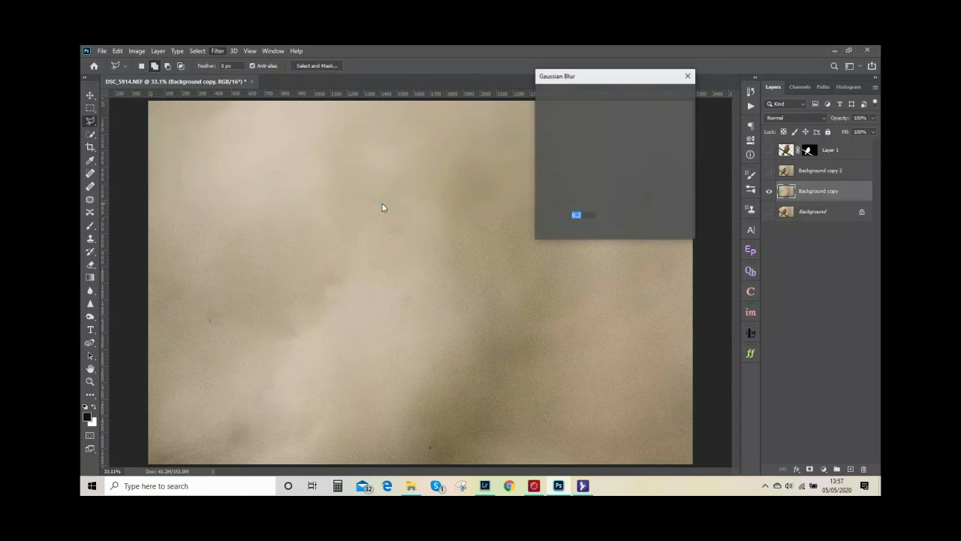
drag(575, 231, 574, 231)
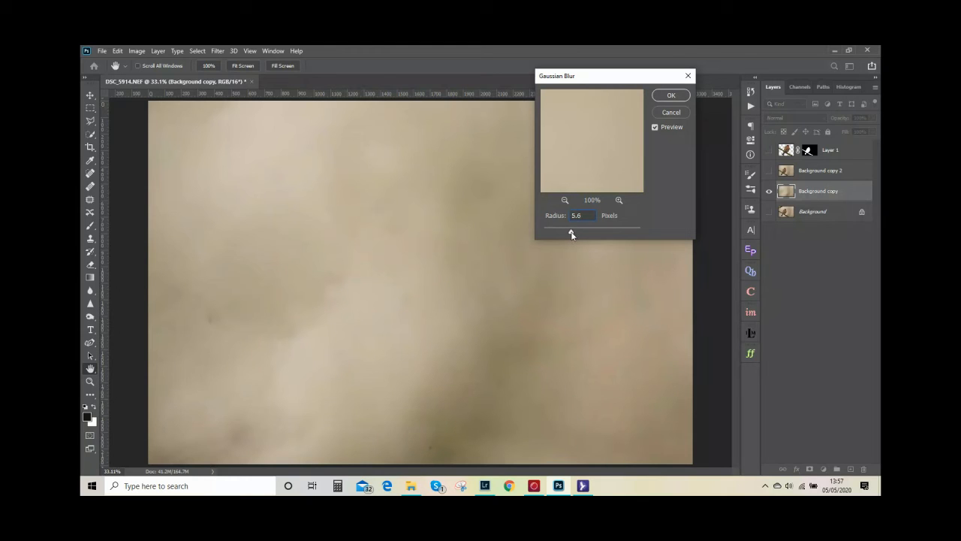
click(671, 95)
key(l)
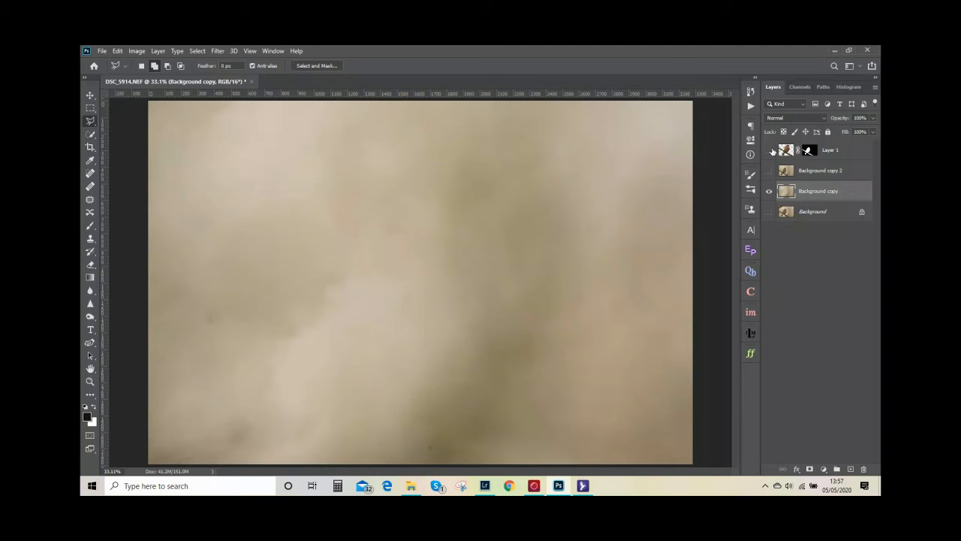
Show Layer 1 over the blurred background and examine the bird's edges up close
click(769, 151)
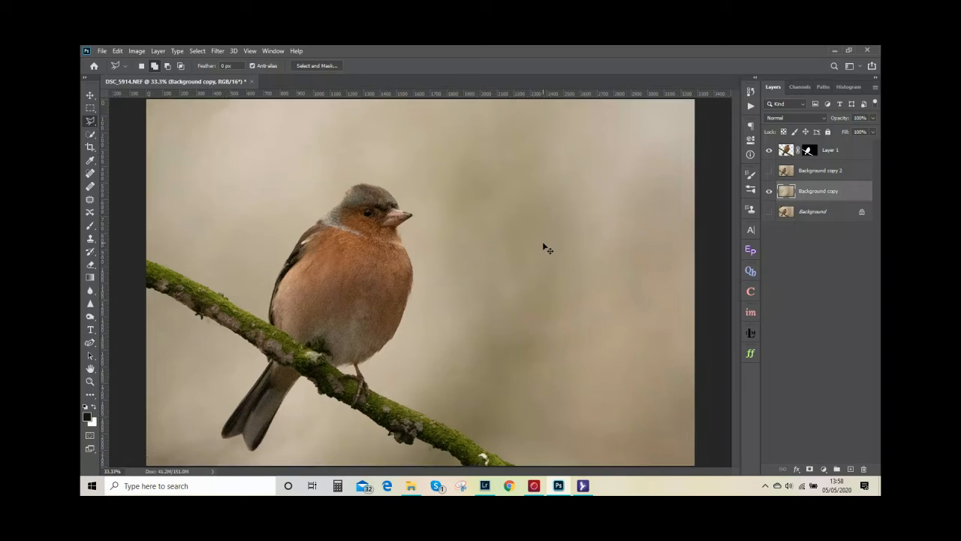
key(ctrl+plus)
key(ctrl+plus)
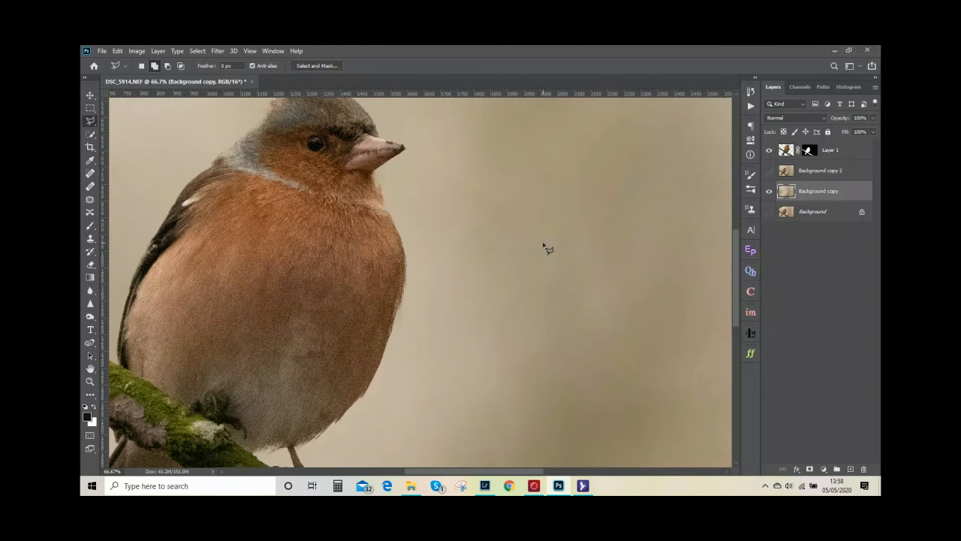
drag(485, 223, 542, 283)
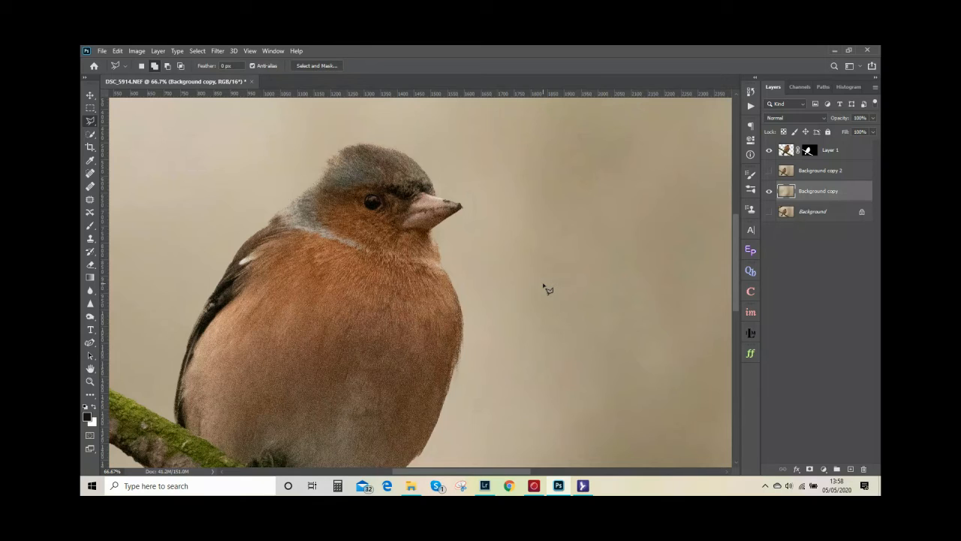
key(ctrl+0)
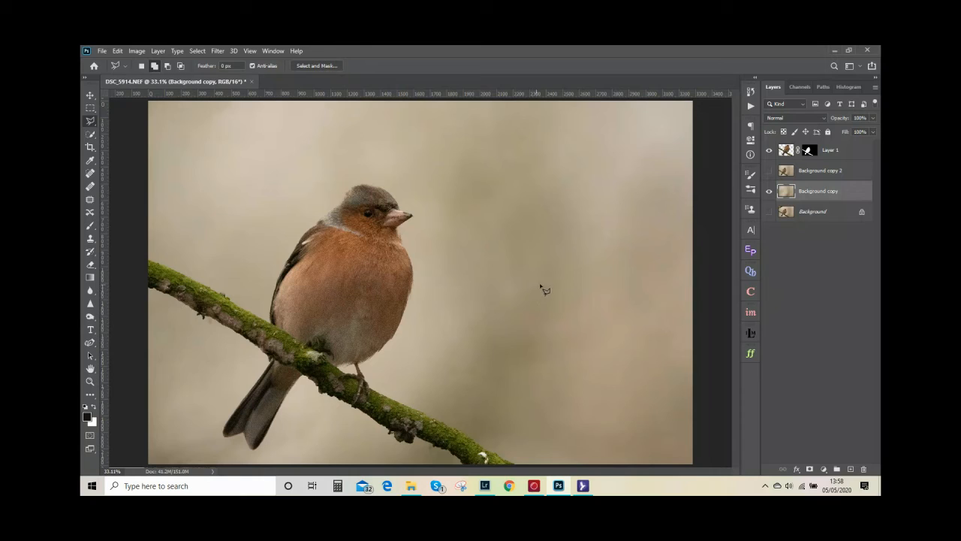
Delete the hidden Background copy 2 layer
drag(810, 173, 850, 469)
drag(839, 192, 865, 469)
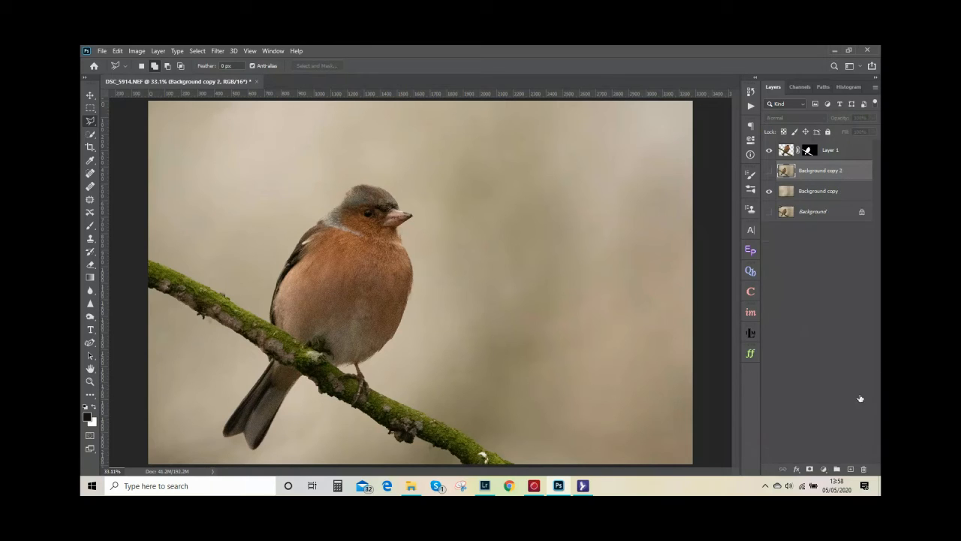
drag(853, 175, 865, 468)
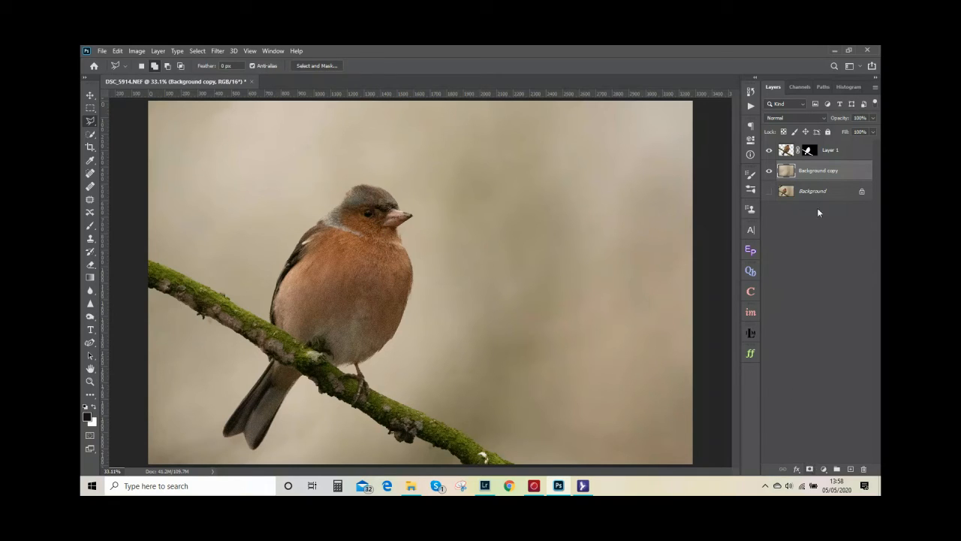
Add a Curves adjustment clipped to Layer 1, raising input 197 to 215 and lowering input 63 to 60 for more contrast
click(824, 153)
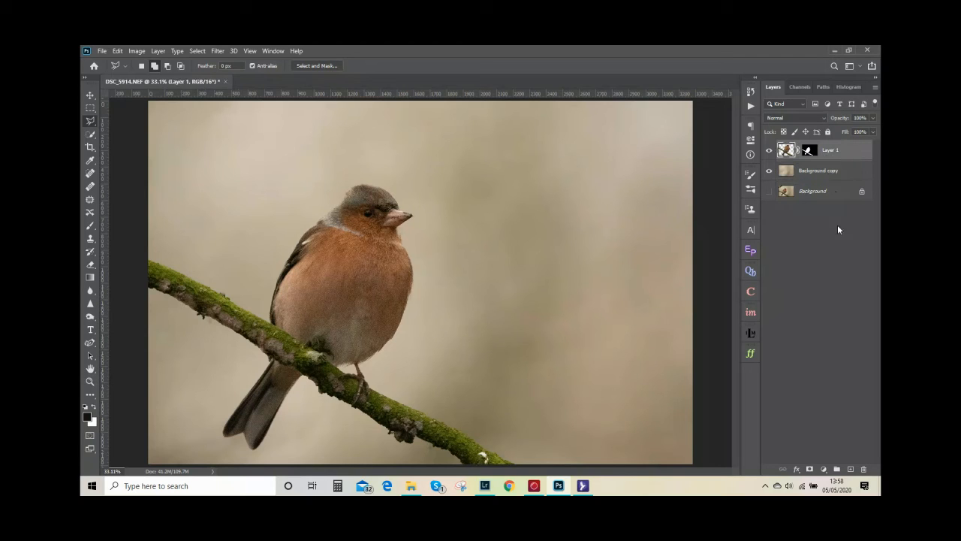
click(824, 469)
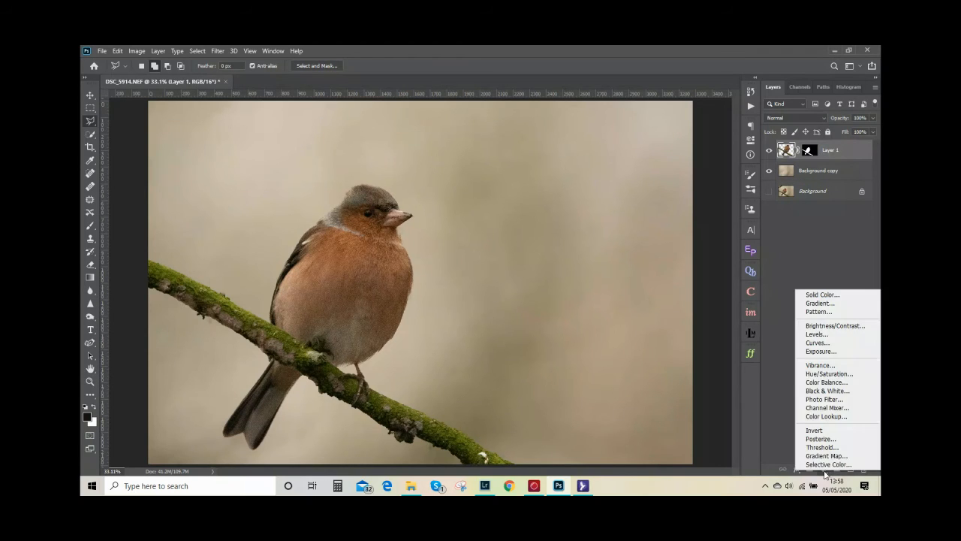
click(819, 344)
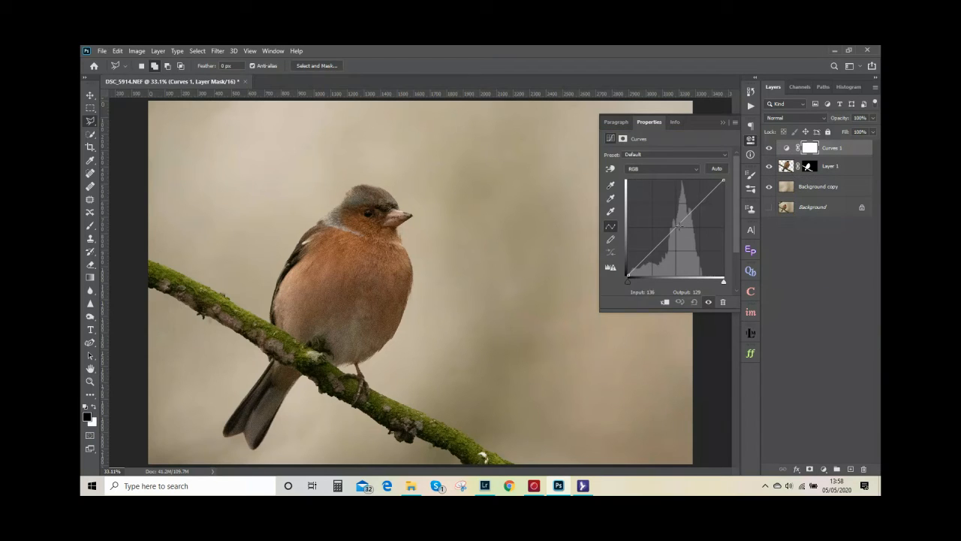
drag(677, 228, 702, 195)
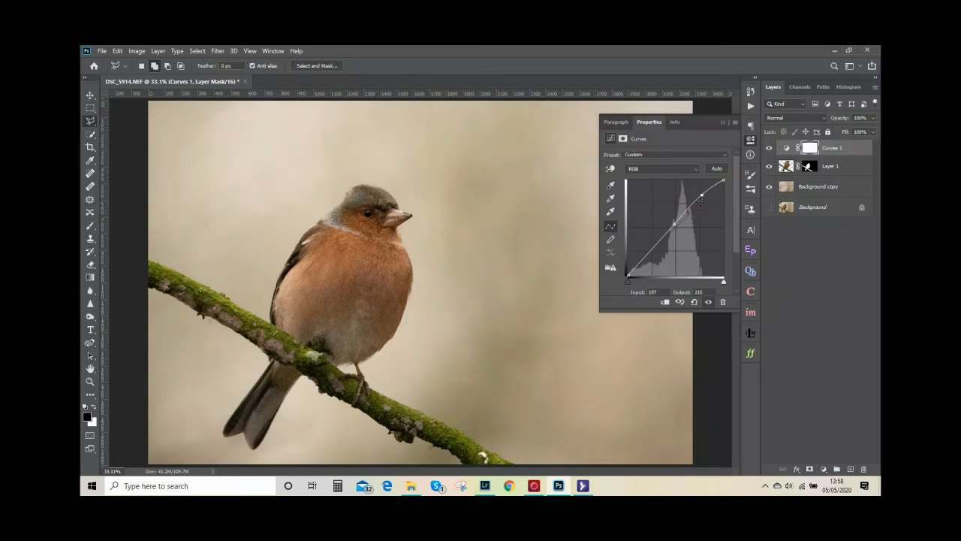
drag(651, 249, 652, 253)
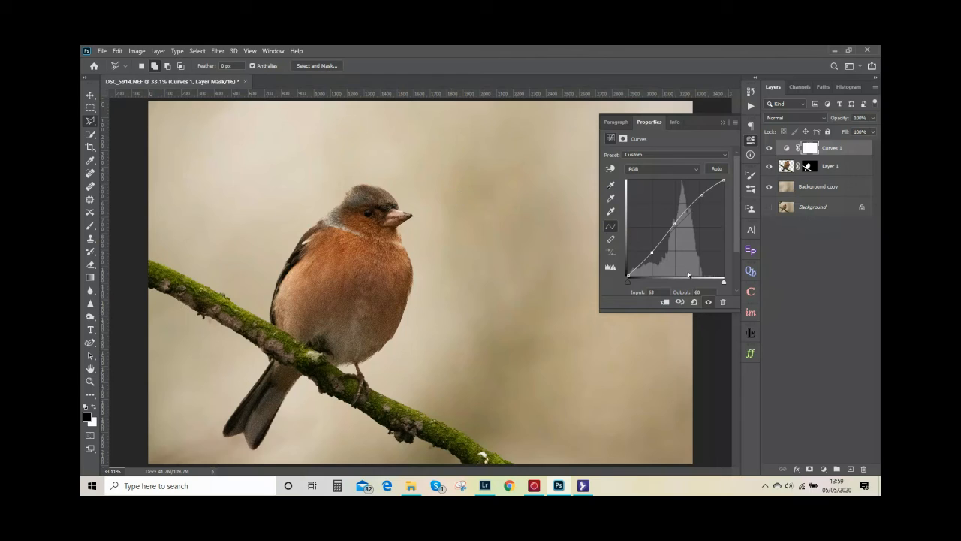
click(665, 302)
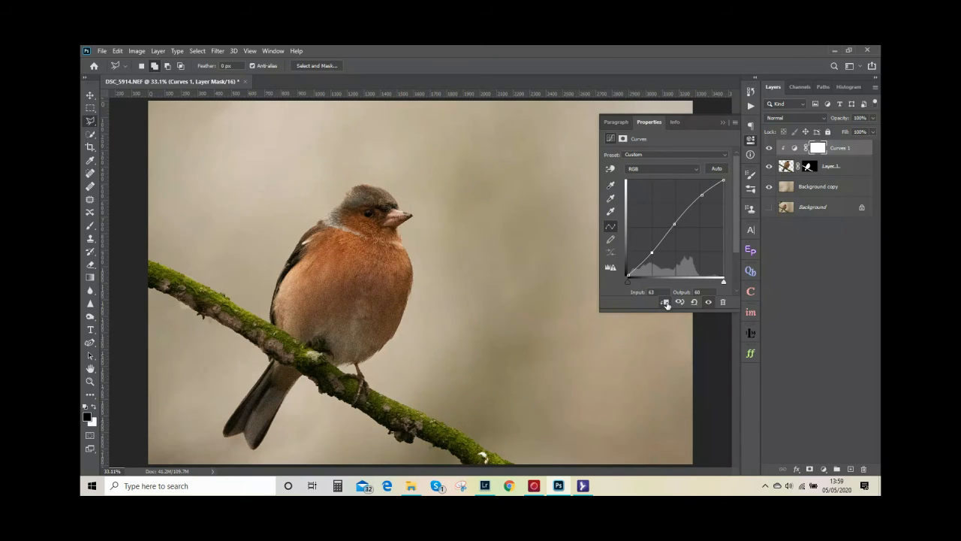
click(722, 122)
Compare the bird and branch with the Curves 1 adjustment hidden and shown
click(771, 150)
click(770, 149)
click(770, 150)
click(770, 149)
click(770, 150)
click(771, 149)
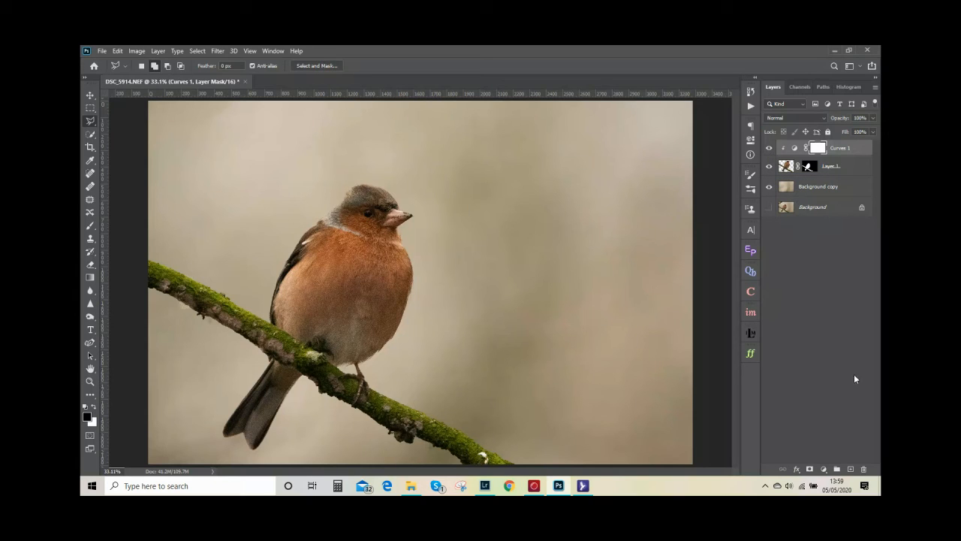
Add a second Curves adjustment clipped to the bird layer, brightening strongly by raising input 76 to output 172
click(824, 470)
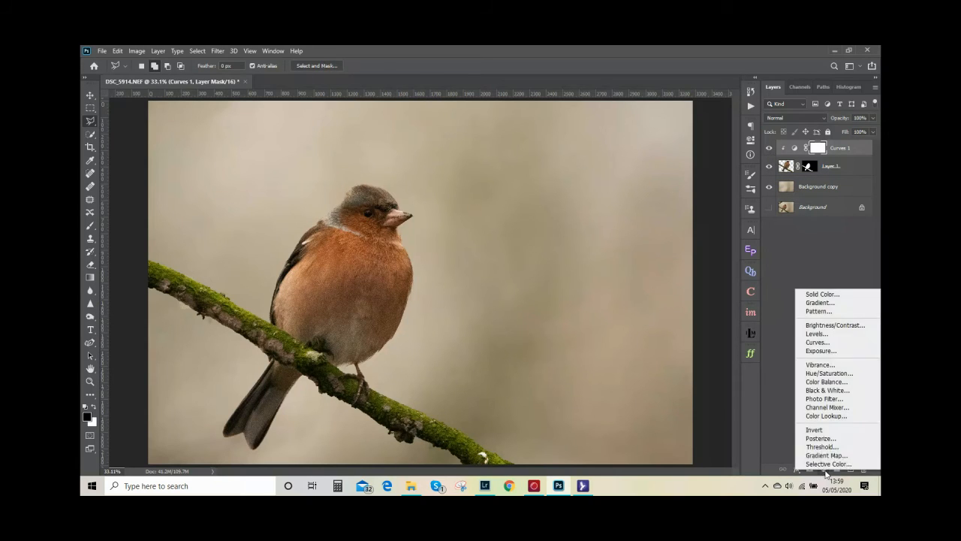
click(831, 344)
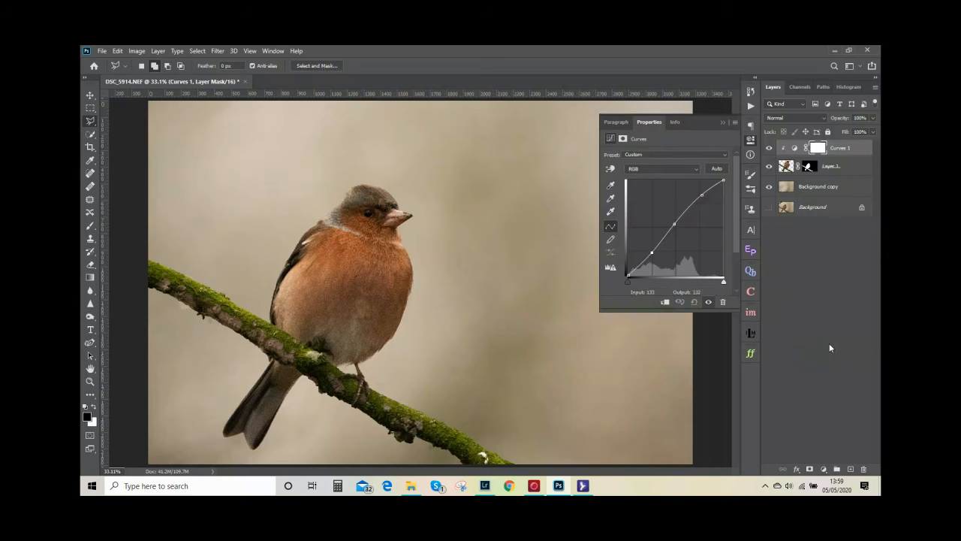
drag(674, 232, 657, 213)
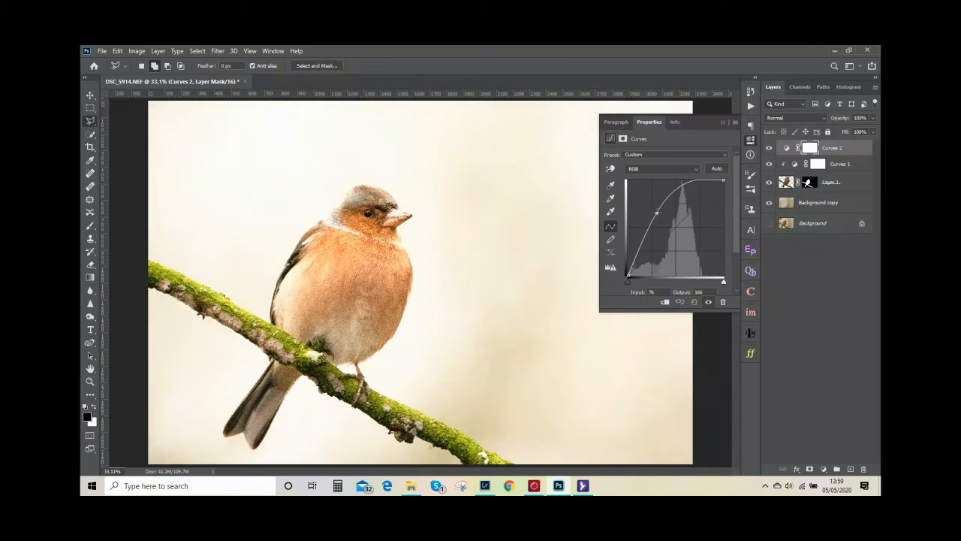
drag(656, 213, 657, 210)
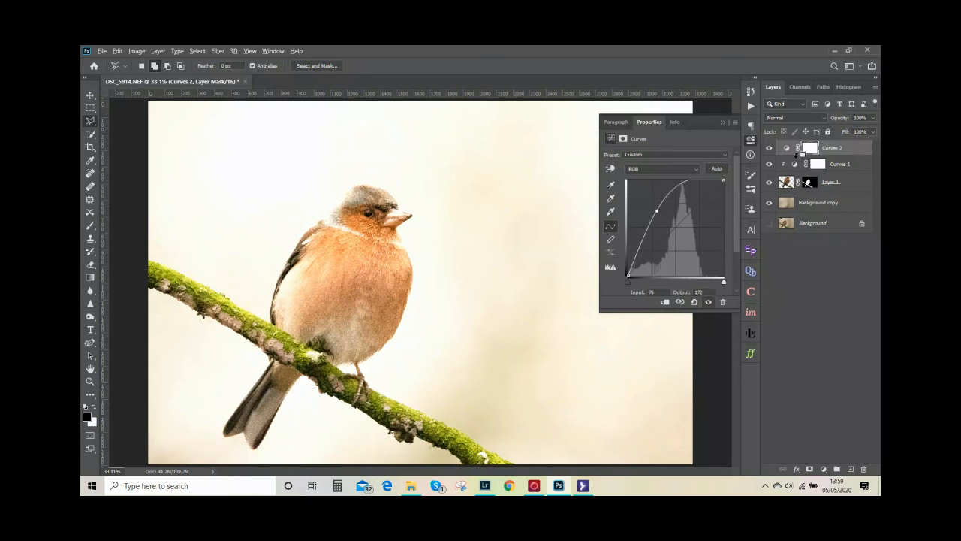
alt+click(801, 156)
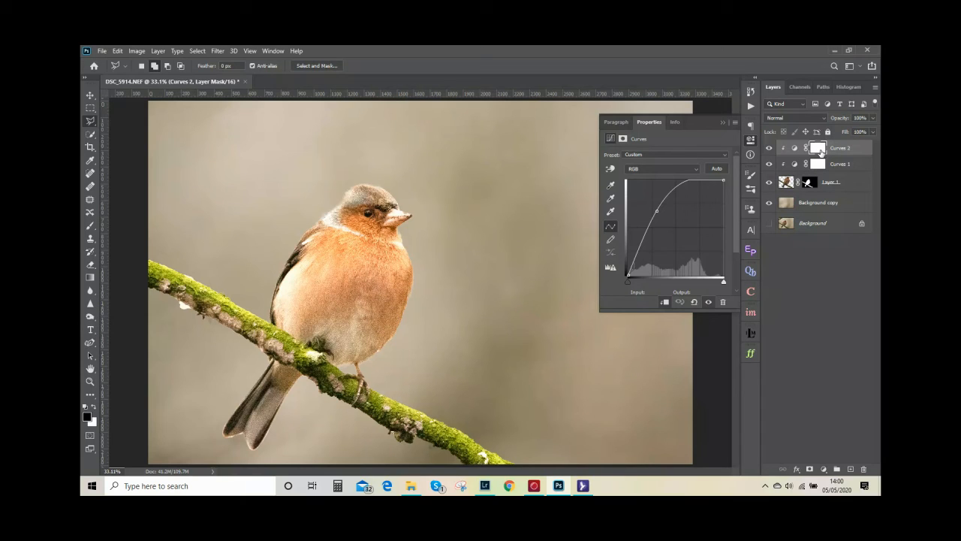
Invert the Curves 2 layer mask to black to hide the brightening
click(818, 149)
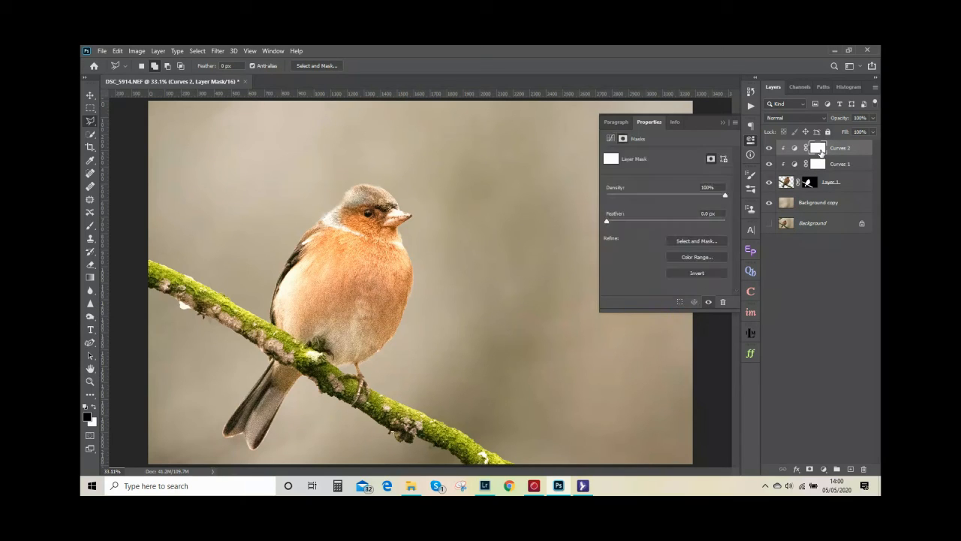
click(697, 272)
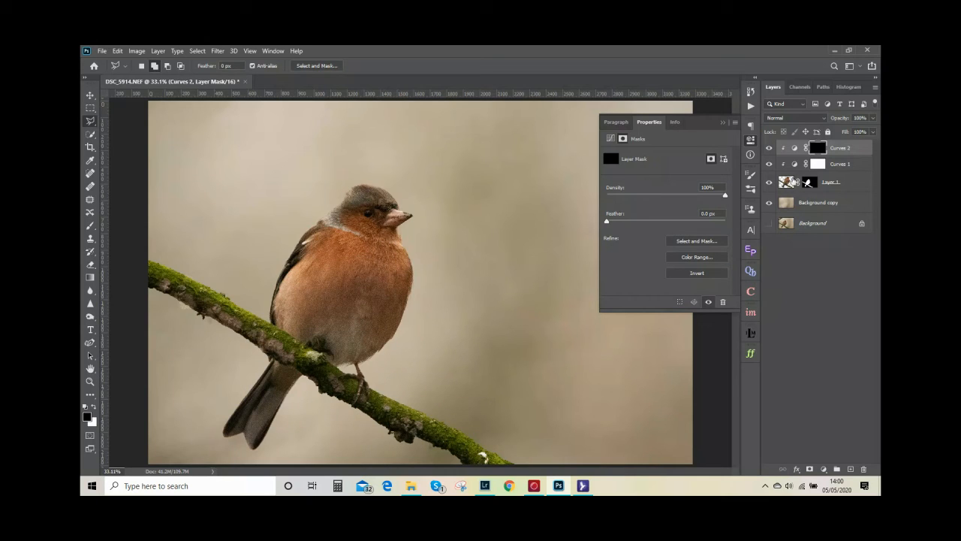
click(692, 274)
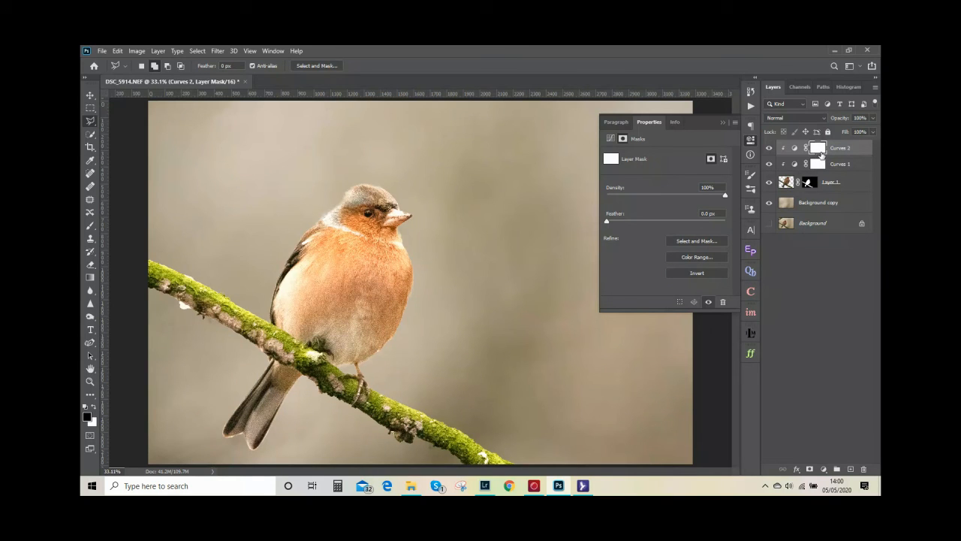
key(ctrl+i)
click(722, 123)
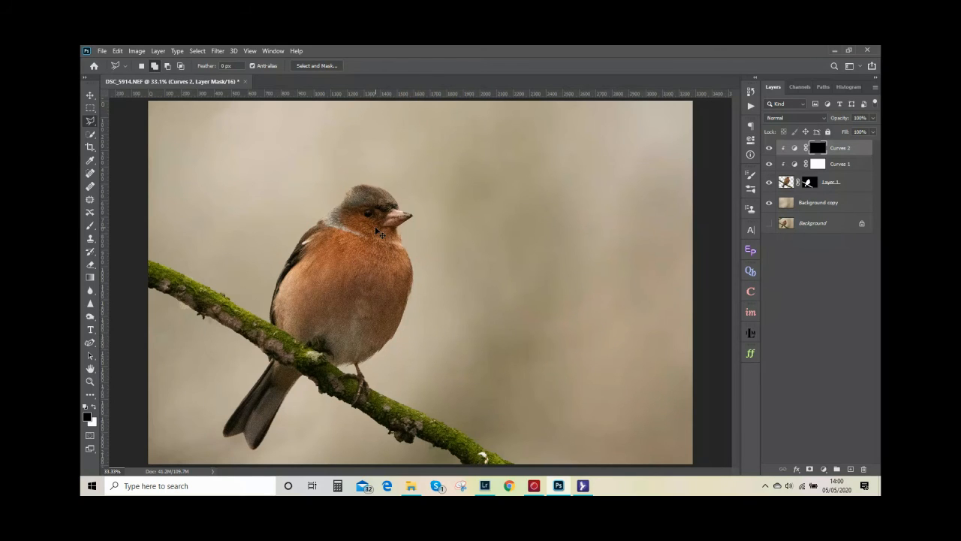
Paint white with the Brush at 21% flow over the bird's eye on the Curves 2 mask to reveal the brightening
key(ctrl+plus)
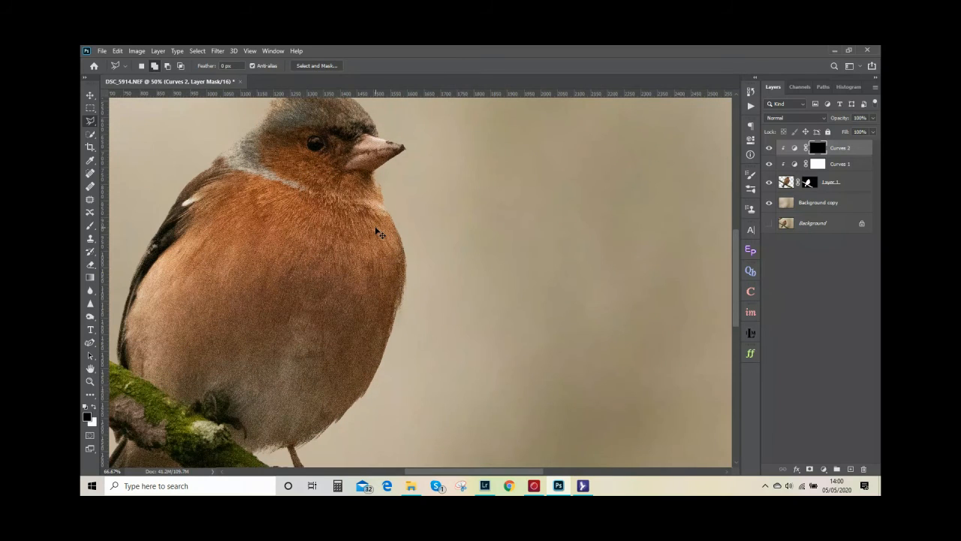
key(ctrl+plus)
drag(391, 264, 465, 361)
key(b)
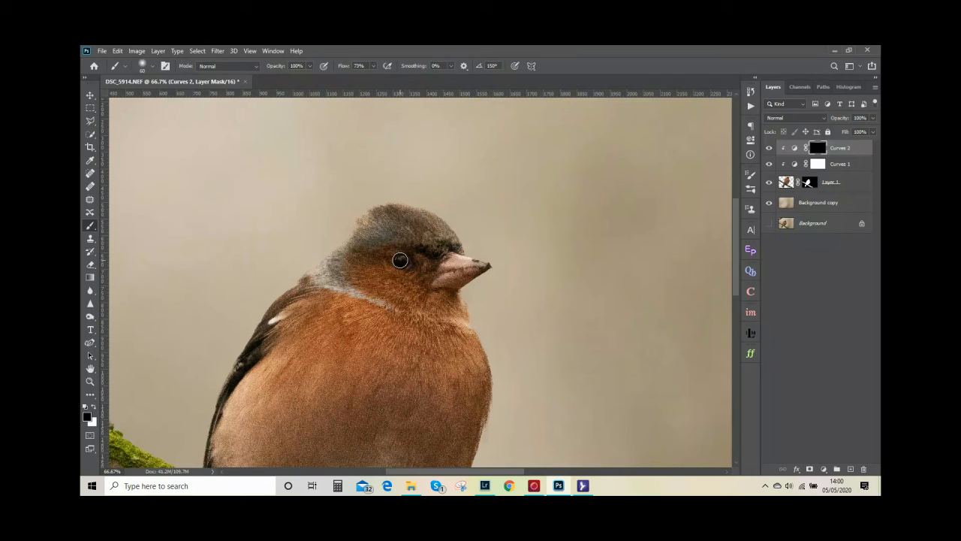
click(372, 66)
drag(352, 78, 349, 78)
click(400, 260)
key(x)
click(89, 419)
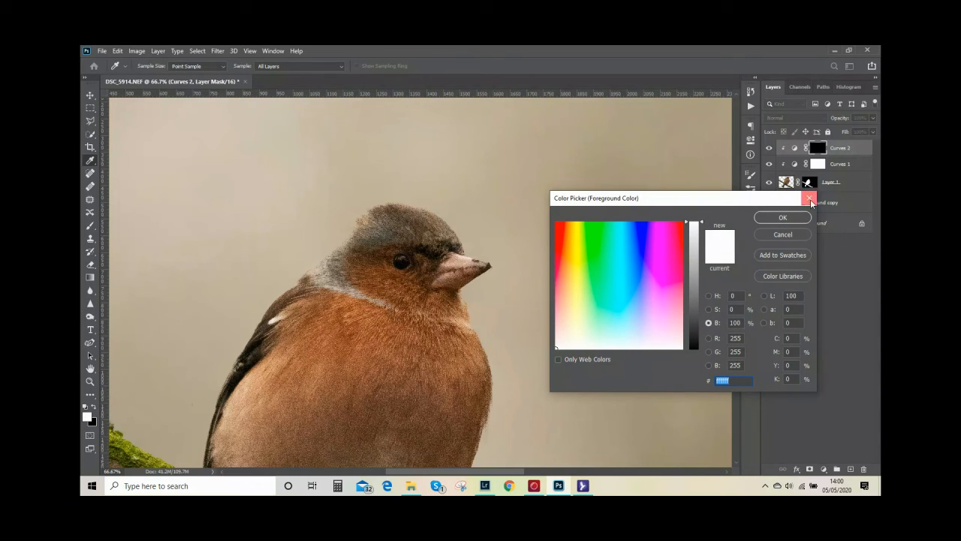
click(809, 198)
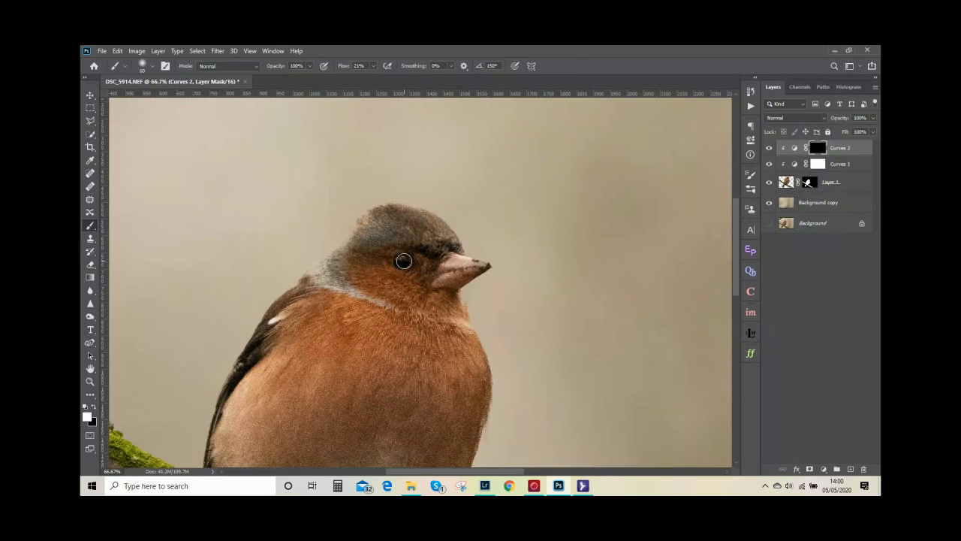
drag(403, 260, 404, 266)
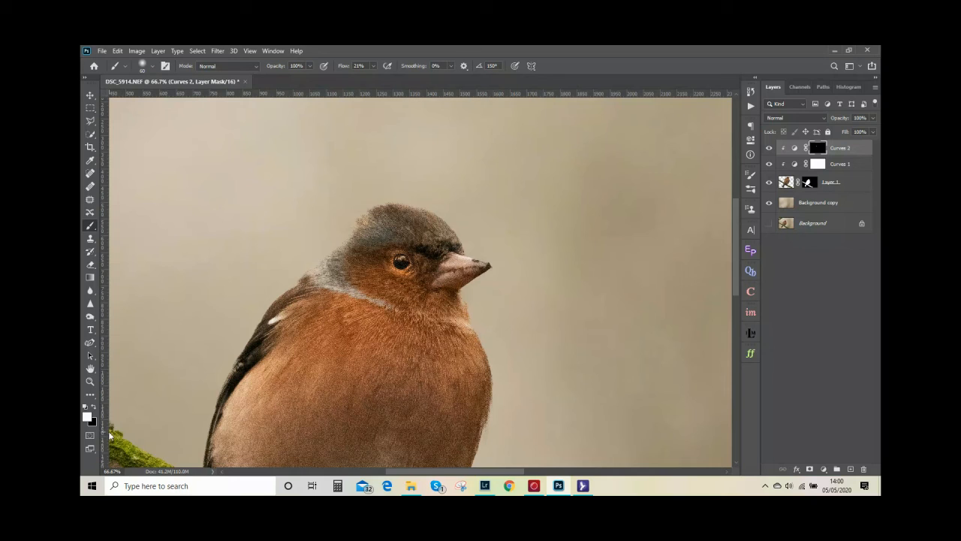
Paint black around the eye on the Curves 2 mask to remove excess brightening, and restore white as the foreground colour
click(88, 417)
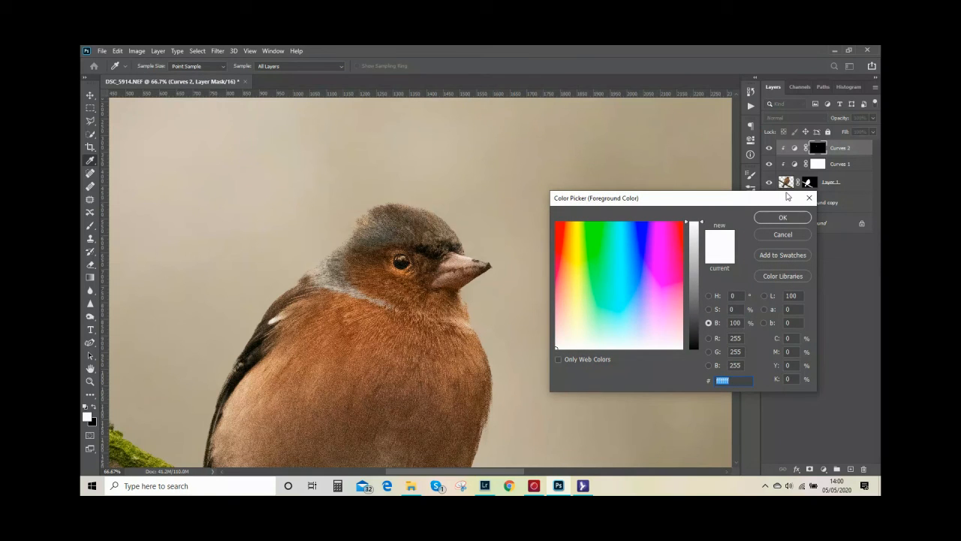
click(783, 218)
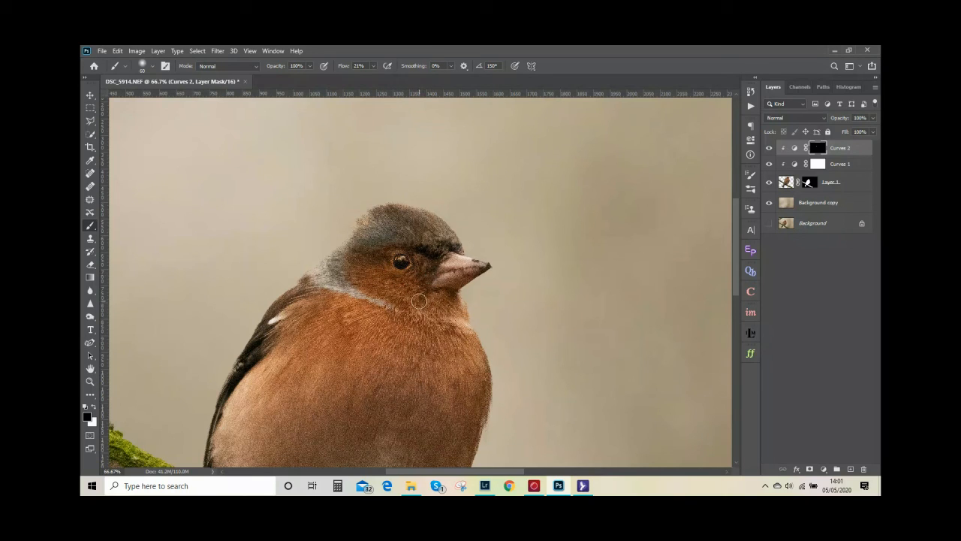
key(x)
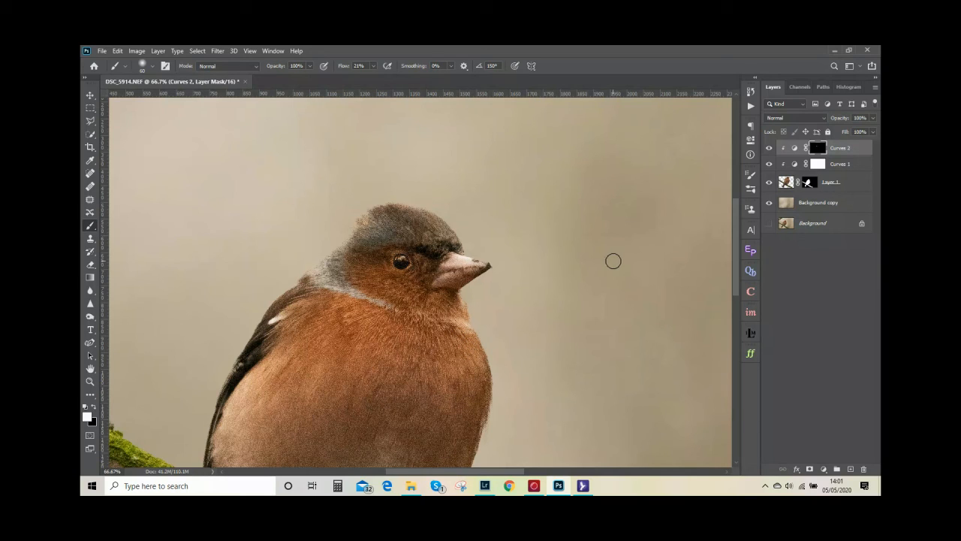
Select a large rectangular area around the bird with the Rectangular Marquee and feather the selection by 200 pixels
key(ctrl+0)
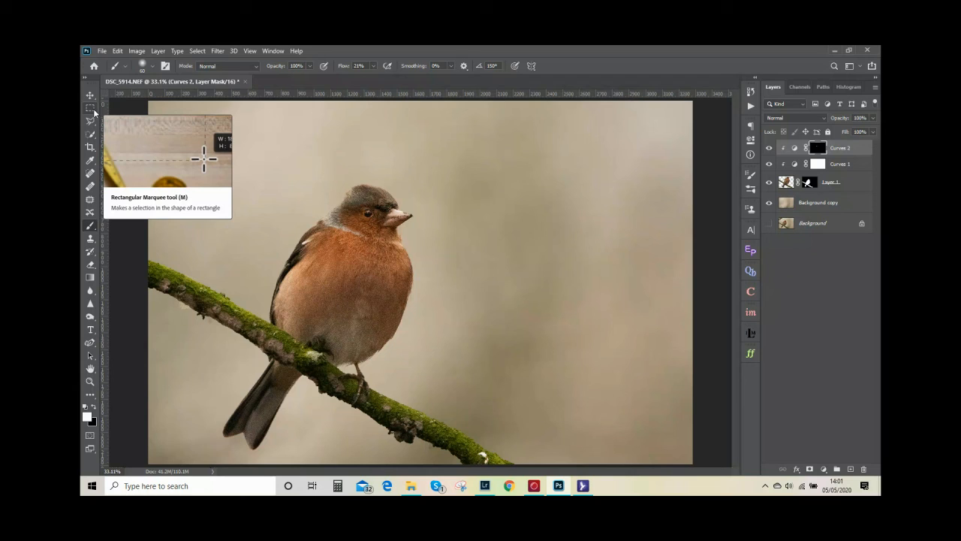
click(95, 112)
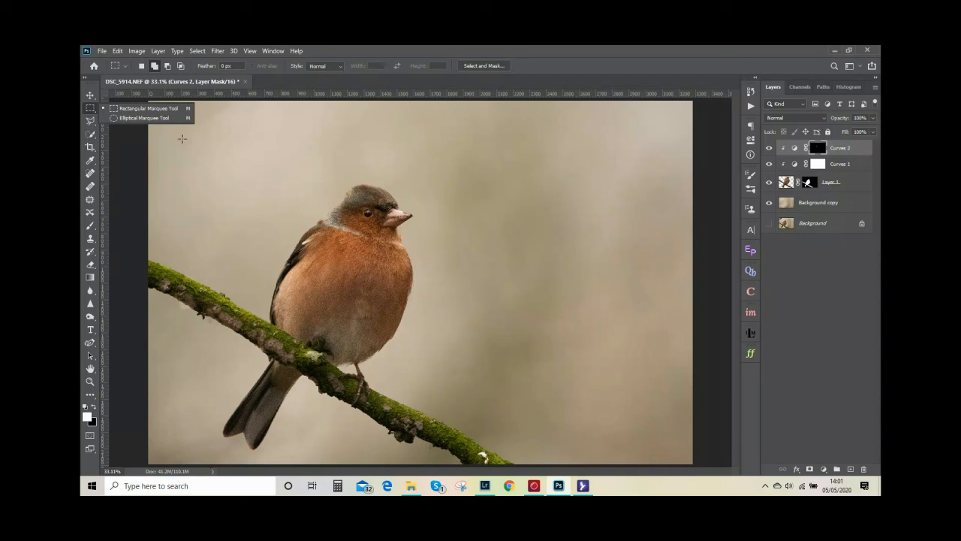
click(193, 134)
drag(195, 134, 585, 435)
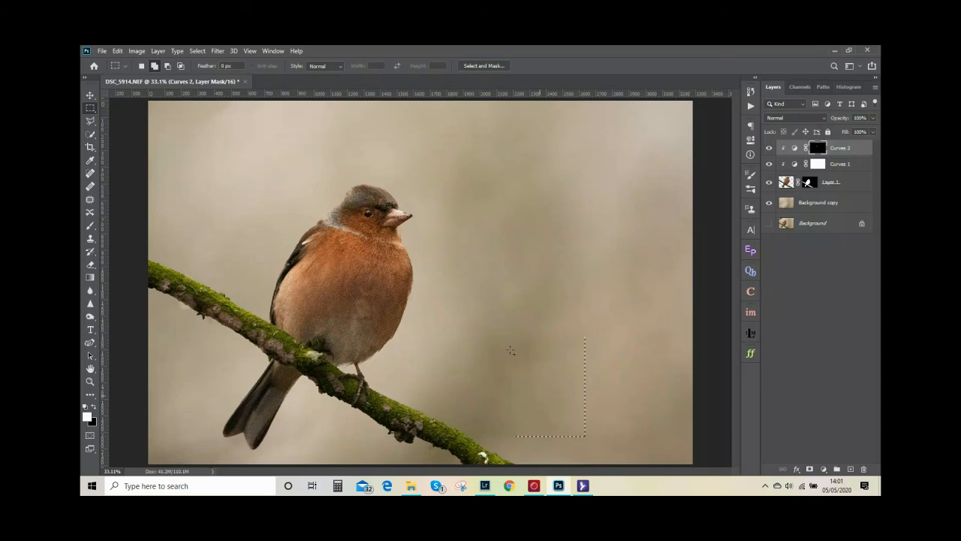
click(205, 51)
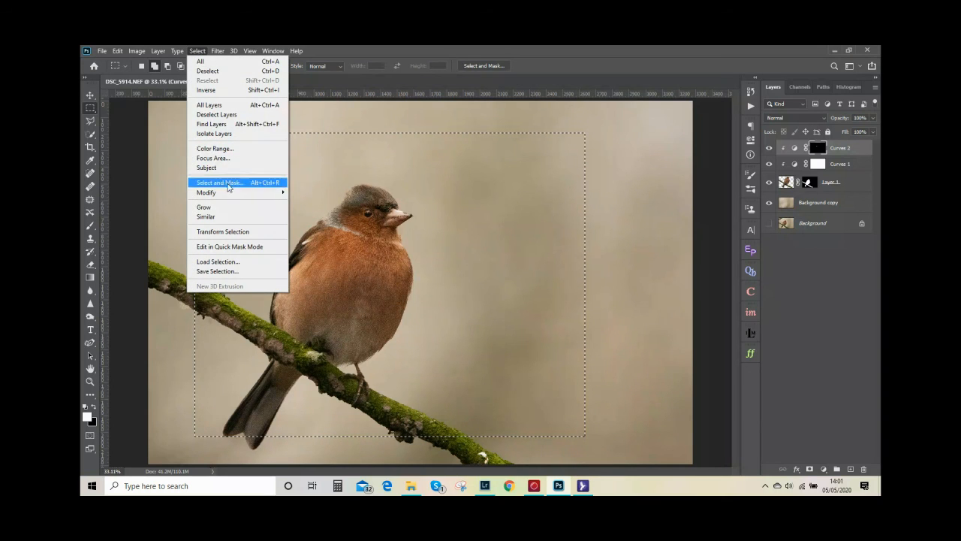
mouse_move(244, 194)
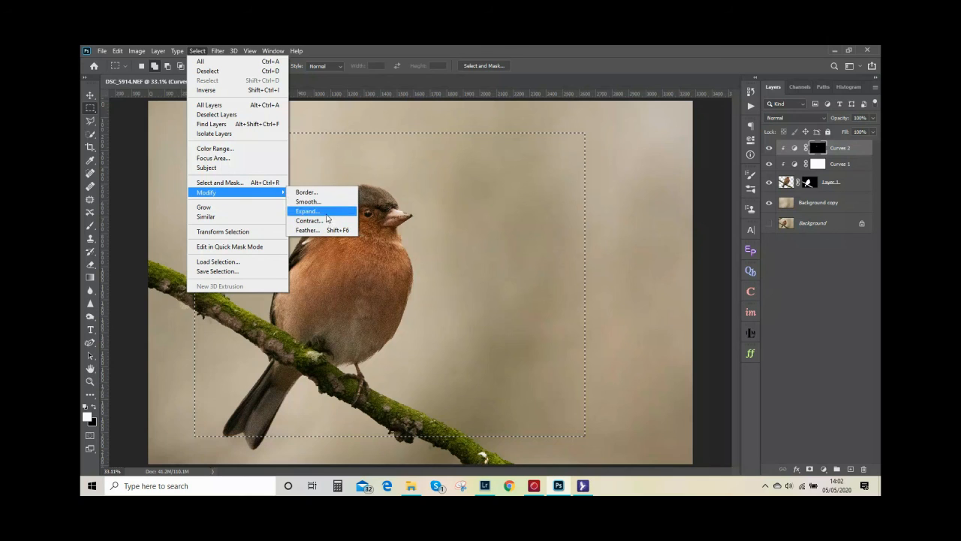
click(328, 230)
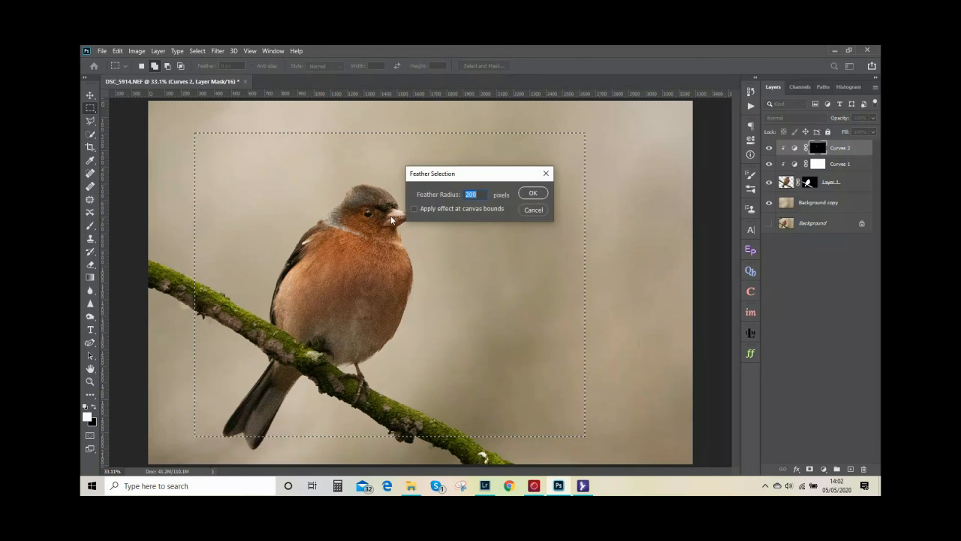
click(533, 194)
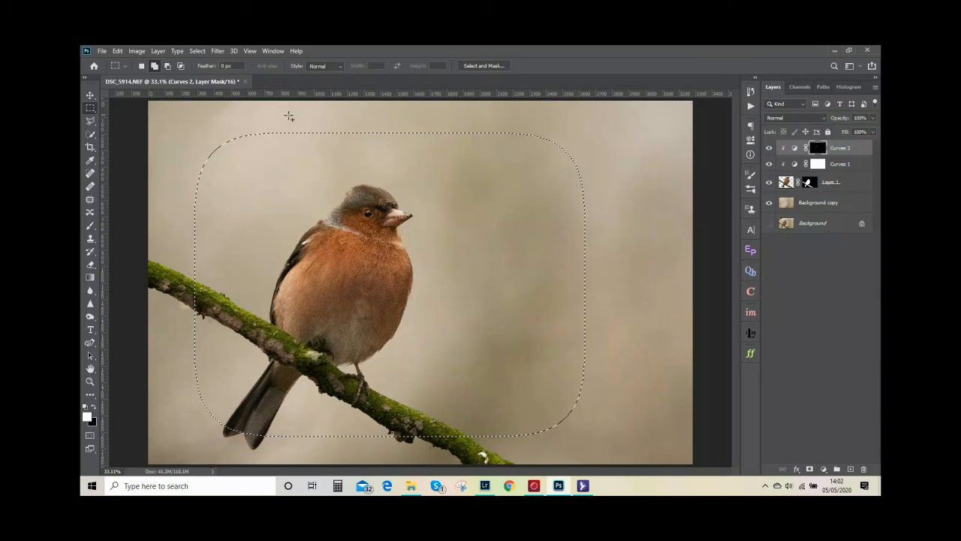
Invert the selection and add a Curves adjustment that darkens the photo's edges, mapping input 137 to 105 and input 210 to 206
click(198, 50)
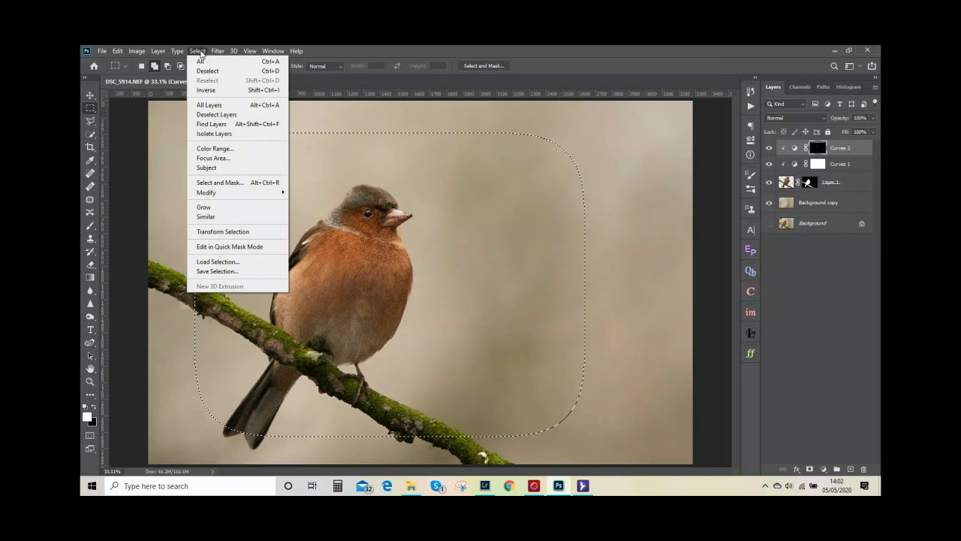
click(214, 93)
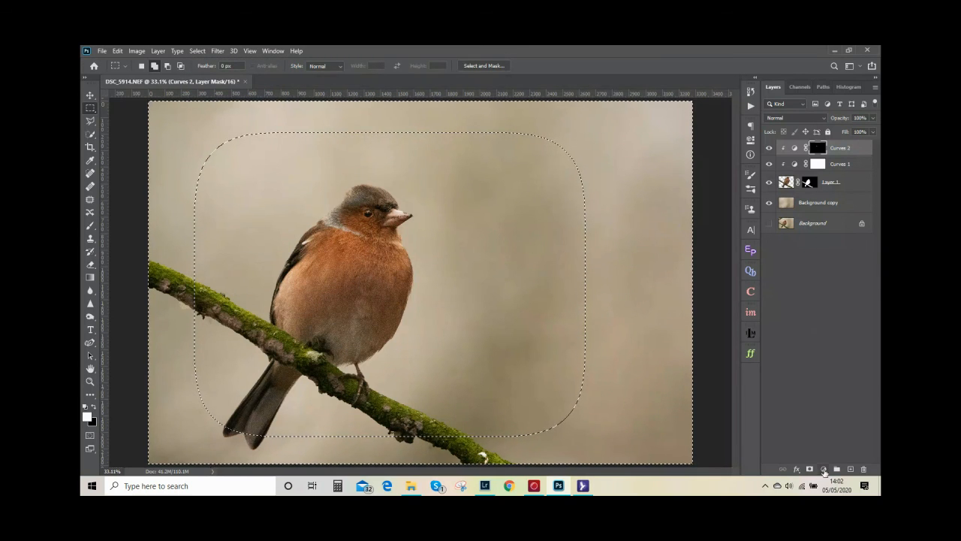
click(823, 469)
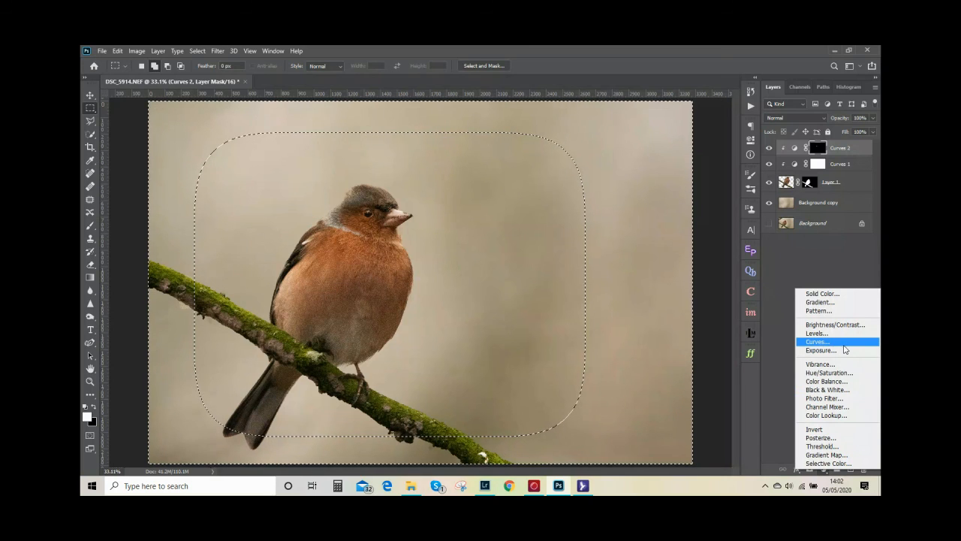
click(841, 342)
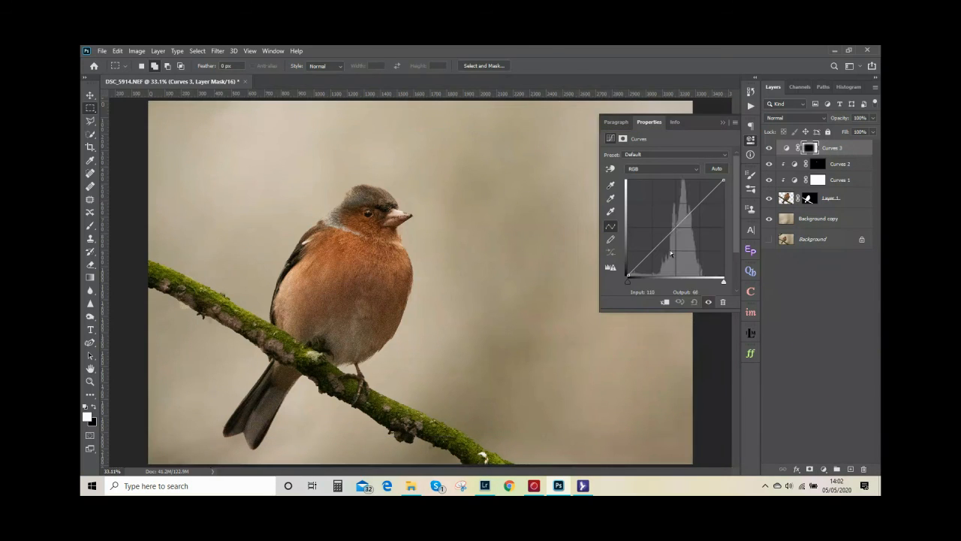
click(675, 228)
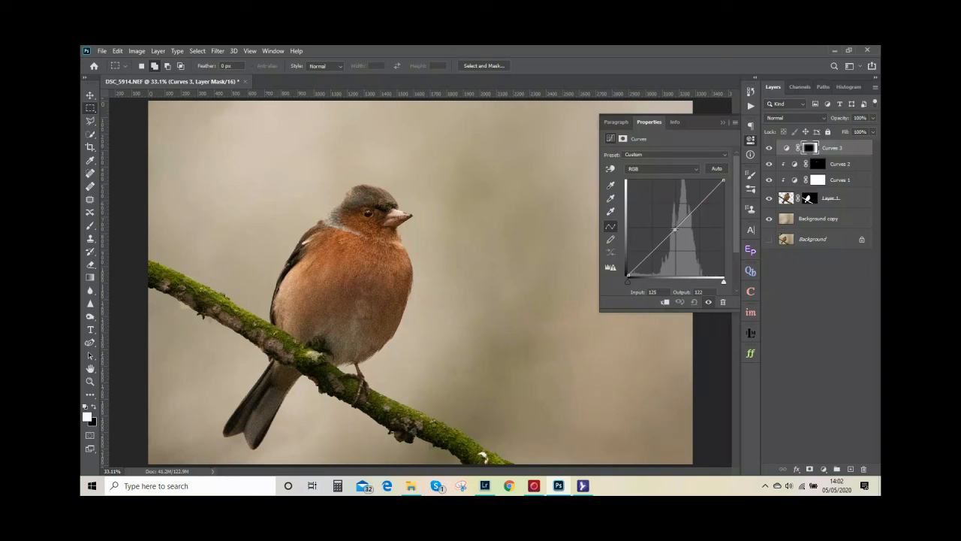
drag(675, 229, 679, 237)
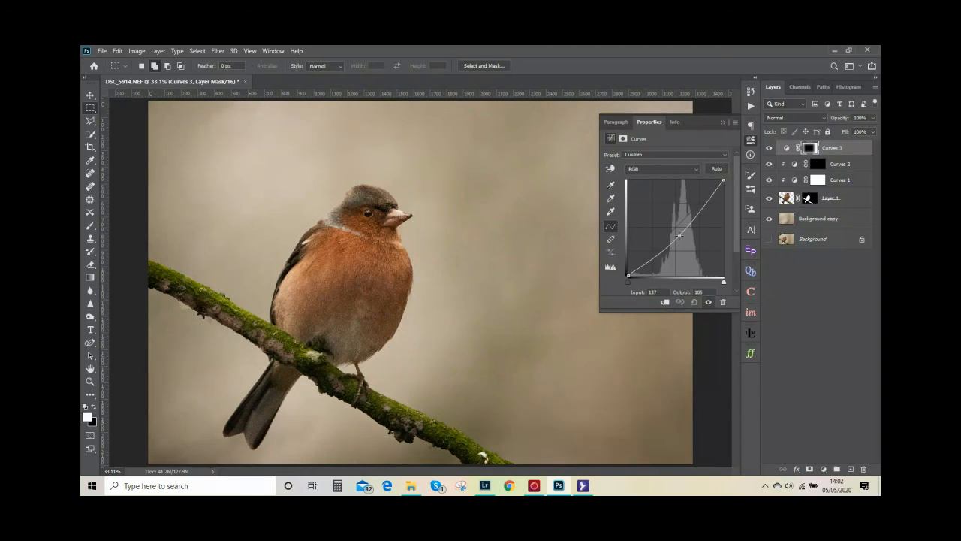
drag(710, 200, 707, 198)
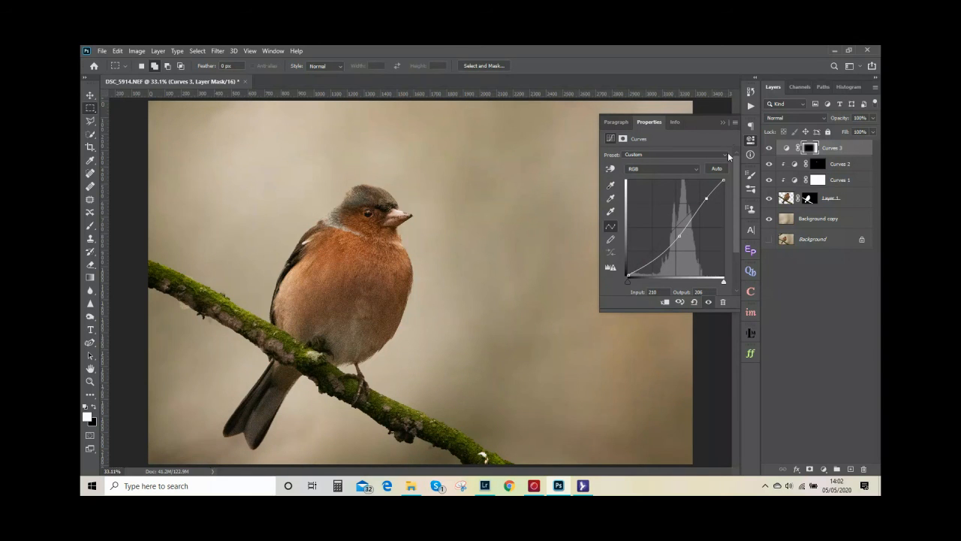
click(724, 122)
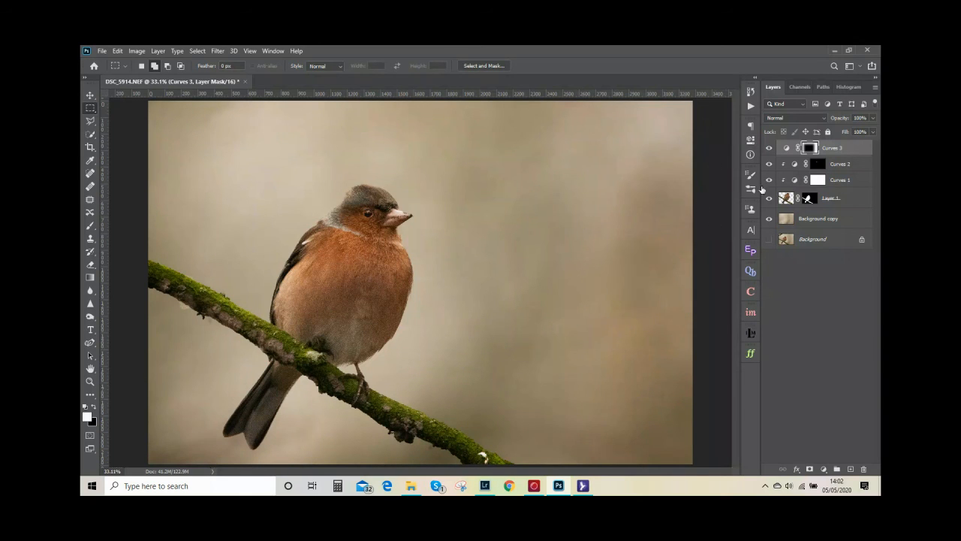
click(768, 149)
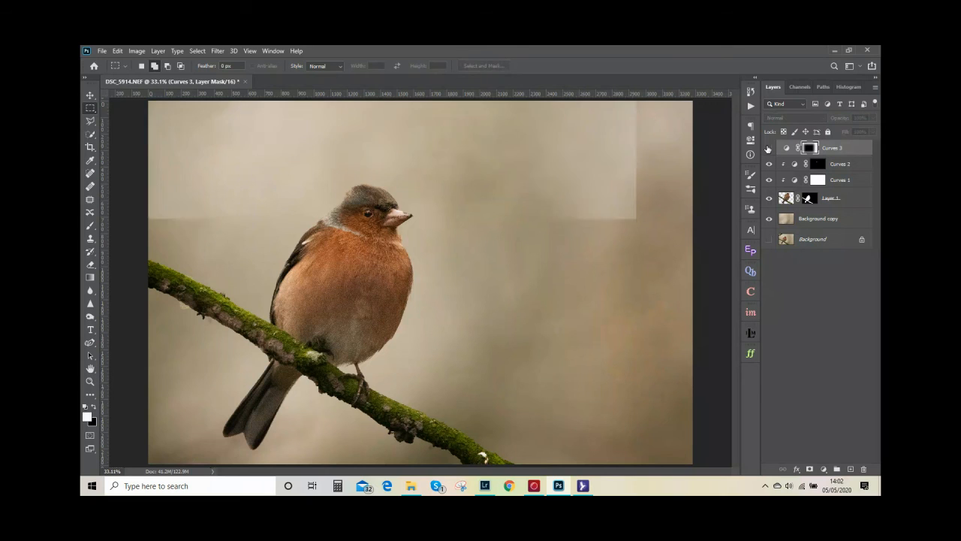
click(768, 149)
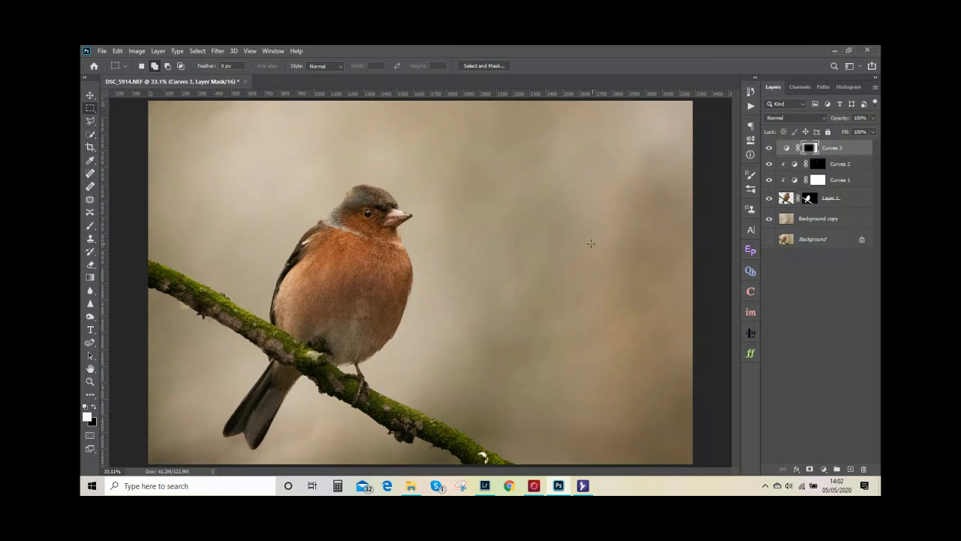
Group all layers above Background, make Background visible, and compare the edited group with the original photo
click(840, 220)
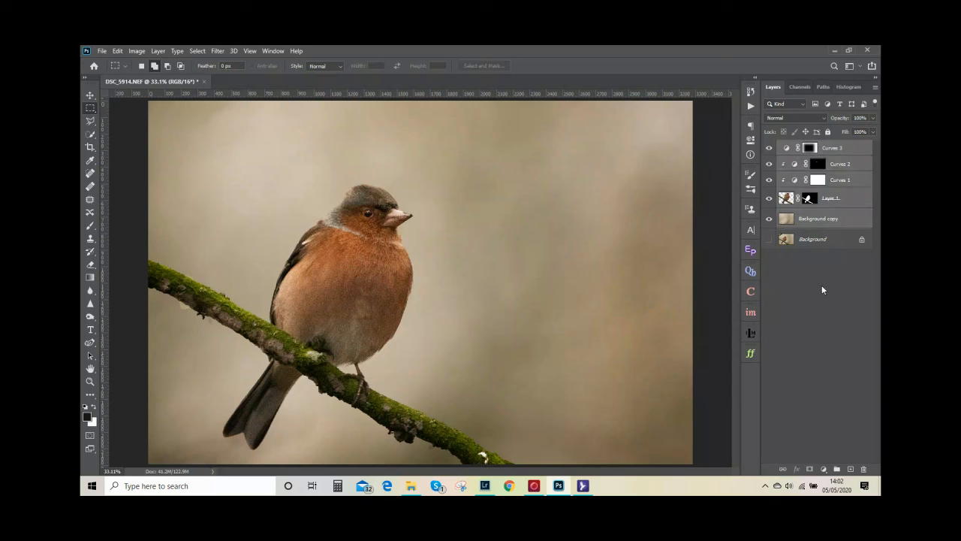
click(837, 468)
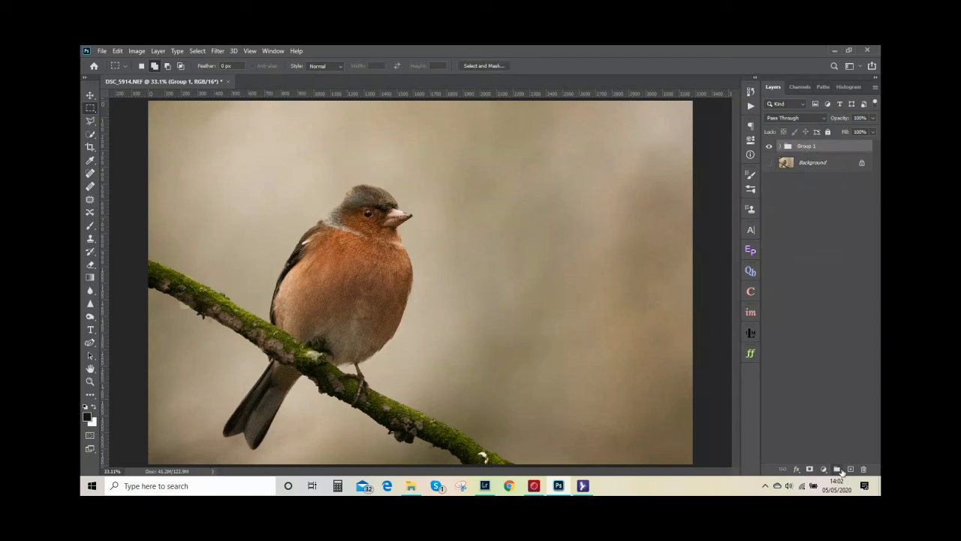
click(768, 164)
click(769, 147)
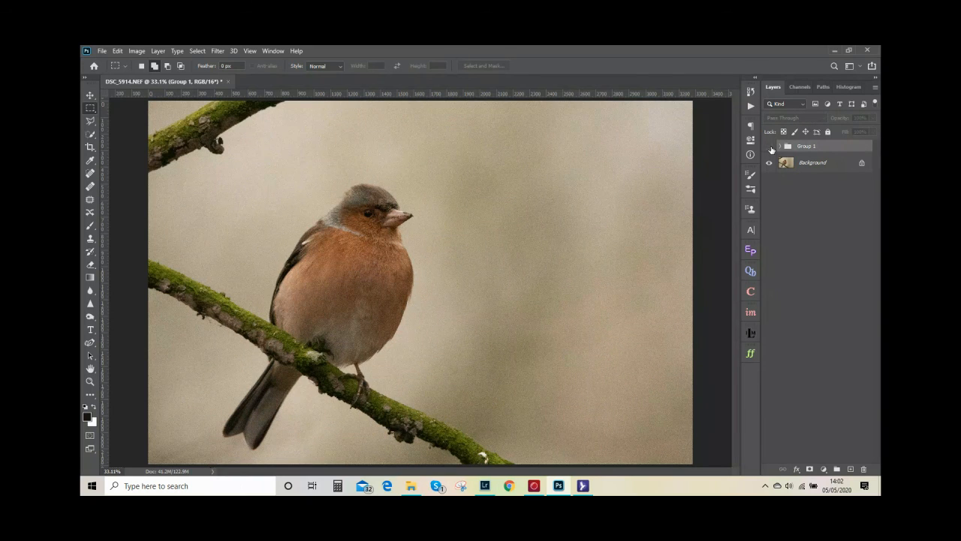
click(770, 148)
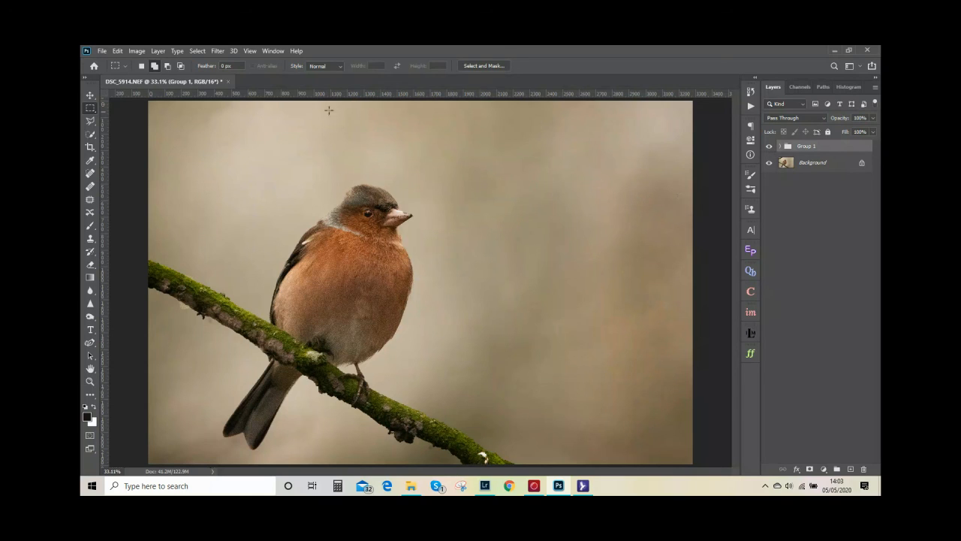
Merge the visible layers into a single Background layer and save the edited photo
click(157, 50)
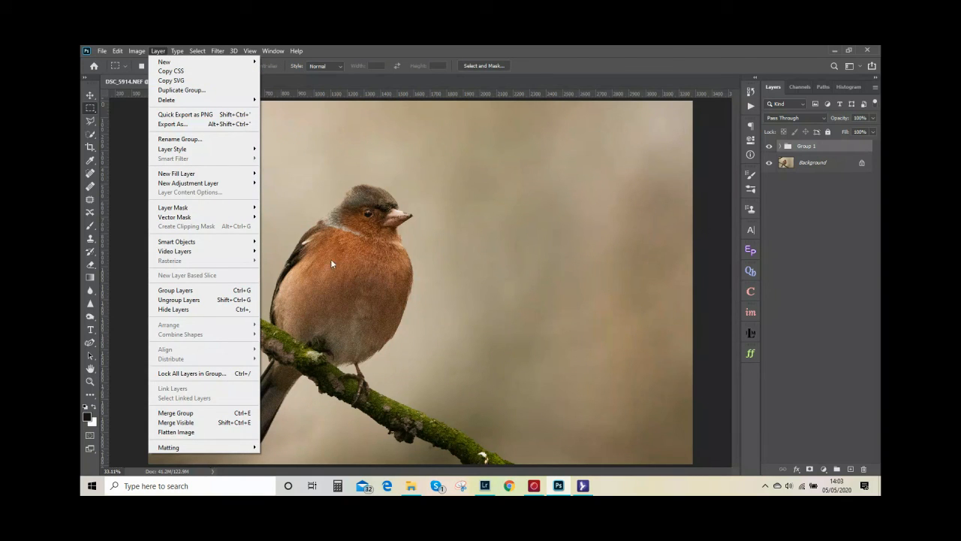
click(195, 422)
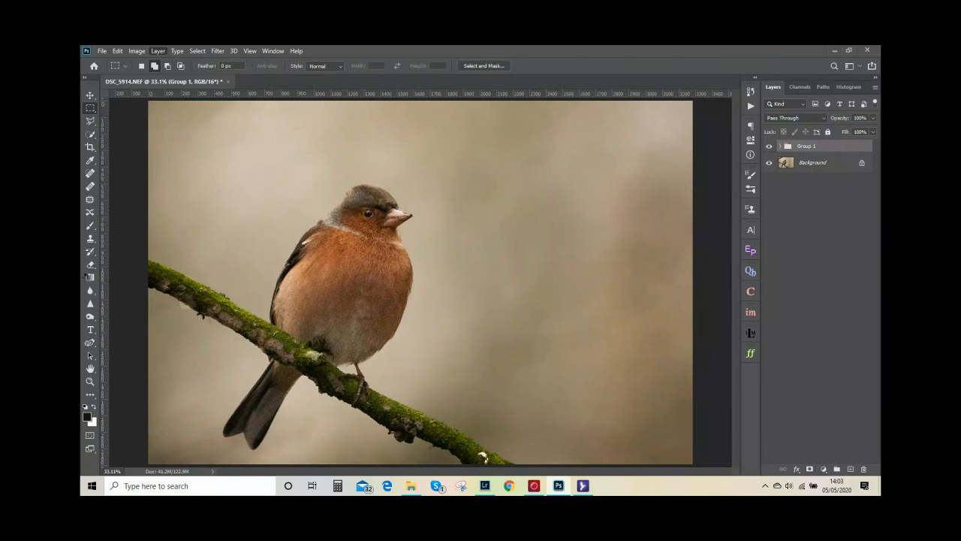
click(102, 50)
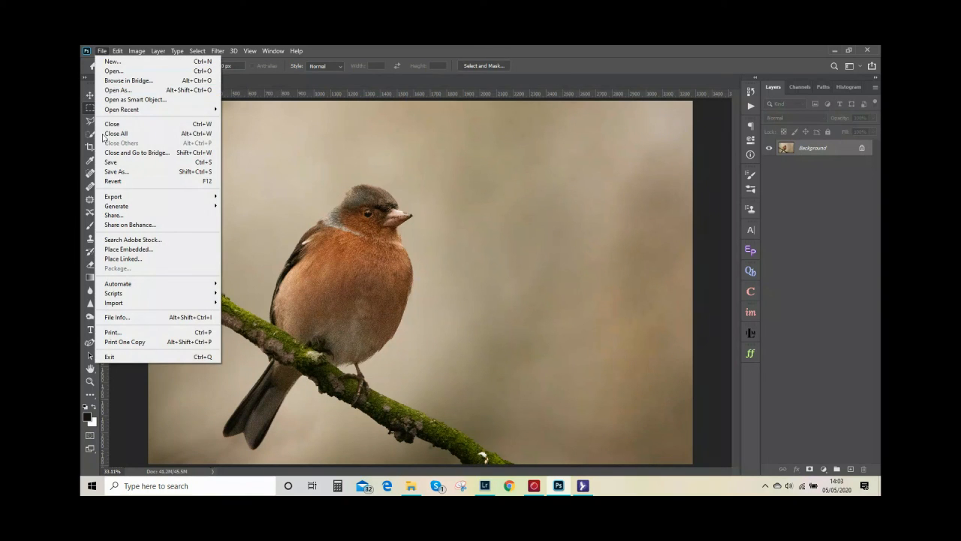
click(120, 162)
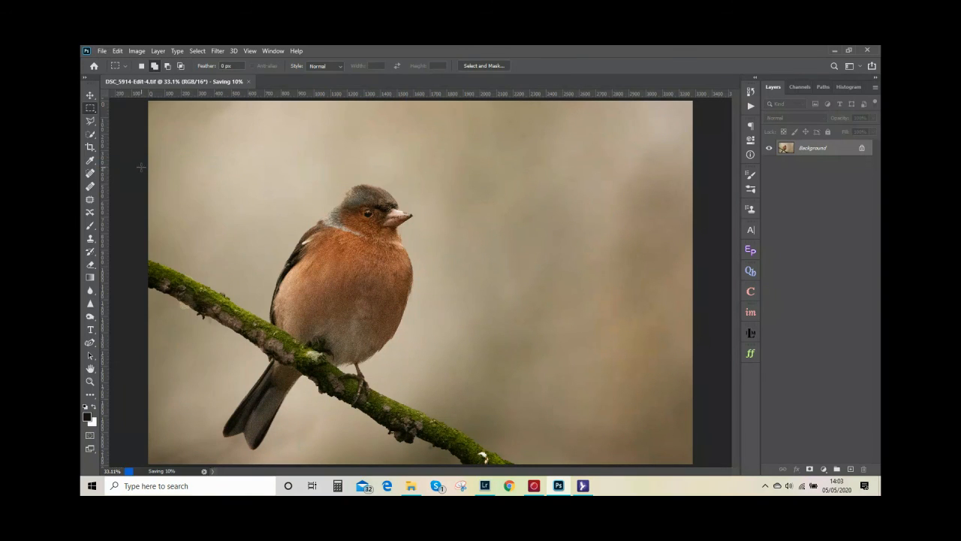
Switch to Lightroom Classic and compare the unedited DSC_5914.NEF / Copy 1 with the edited DSC_5914-Edit-4.tif
click(485, 486)
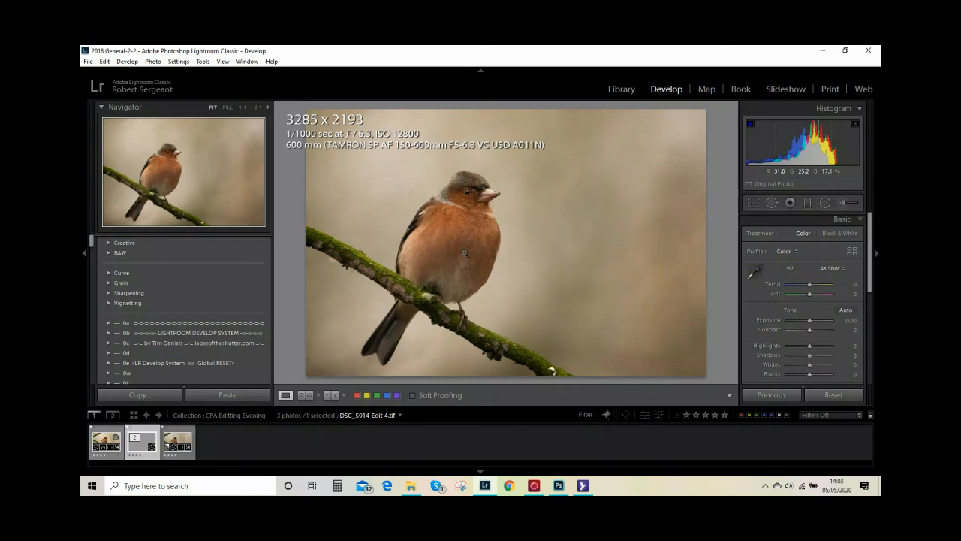
click(190, 443)
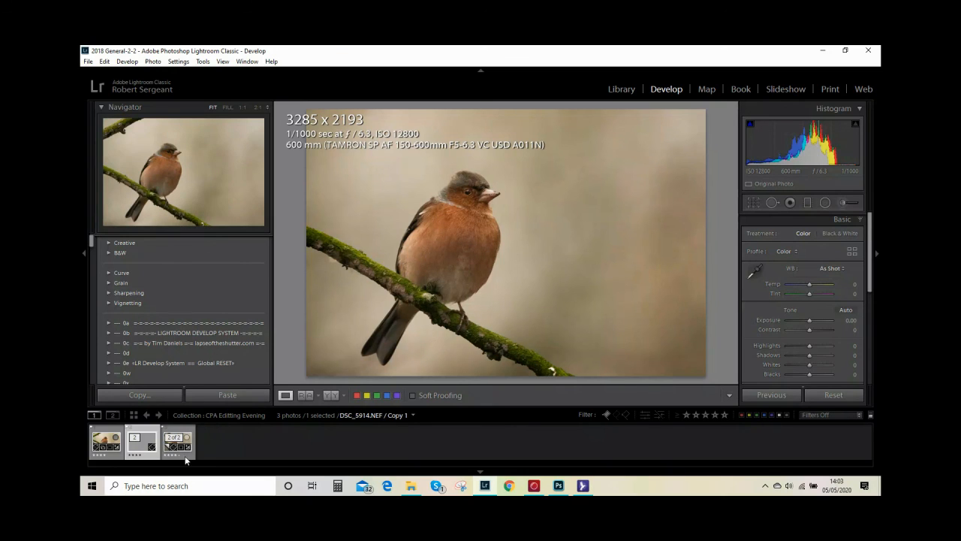
key(ctrl+shift+v)
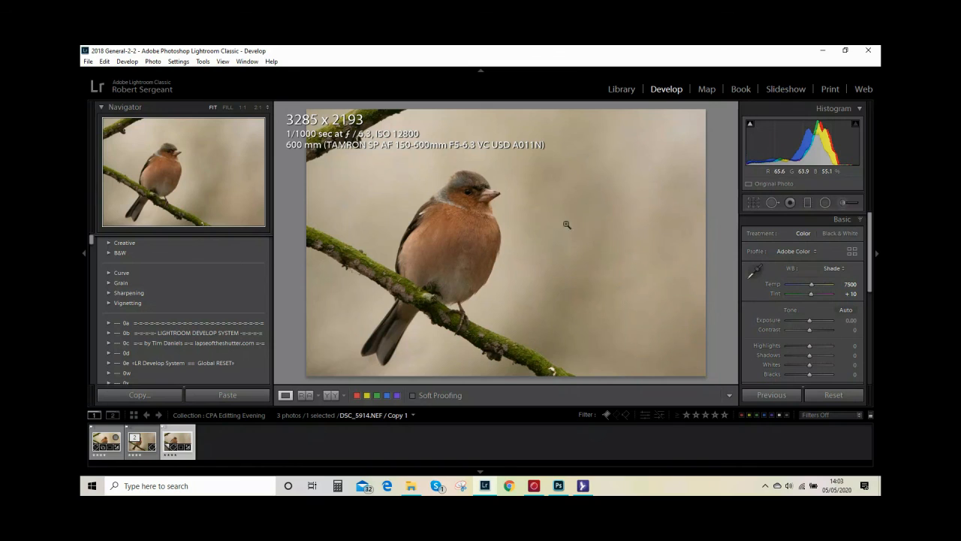
click(154, 452)
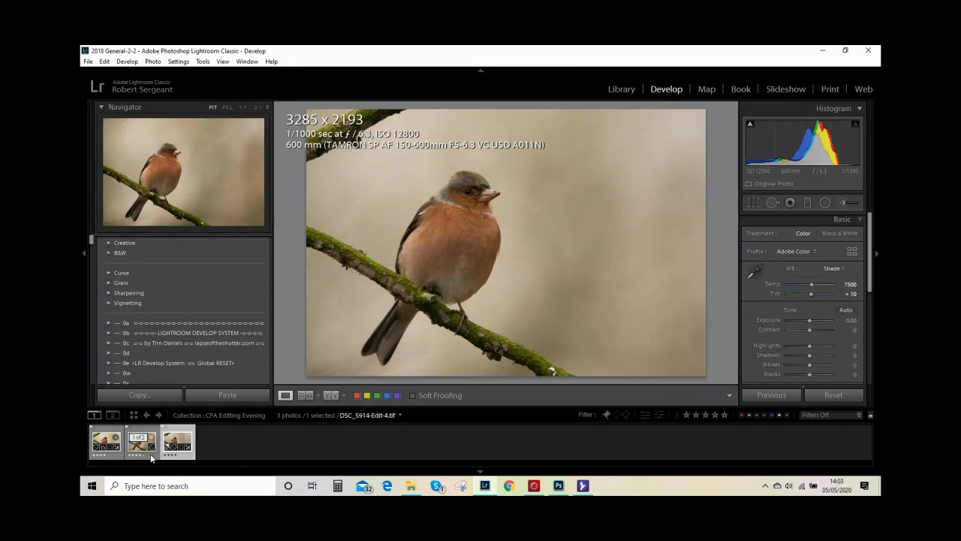